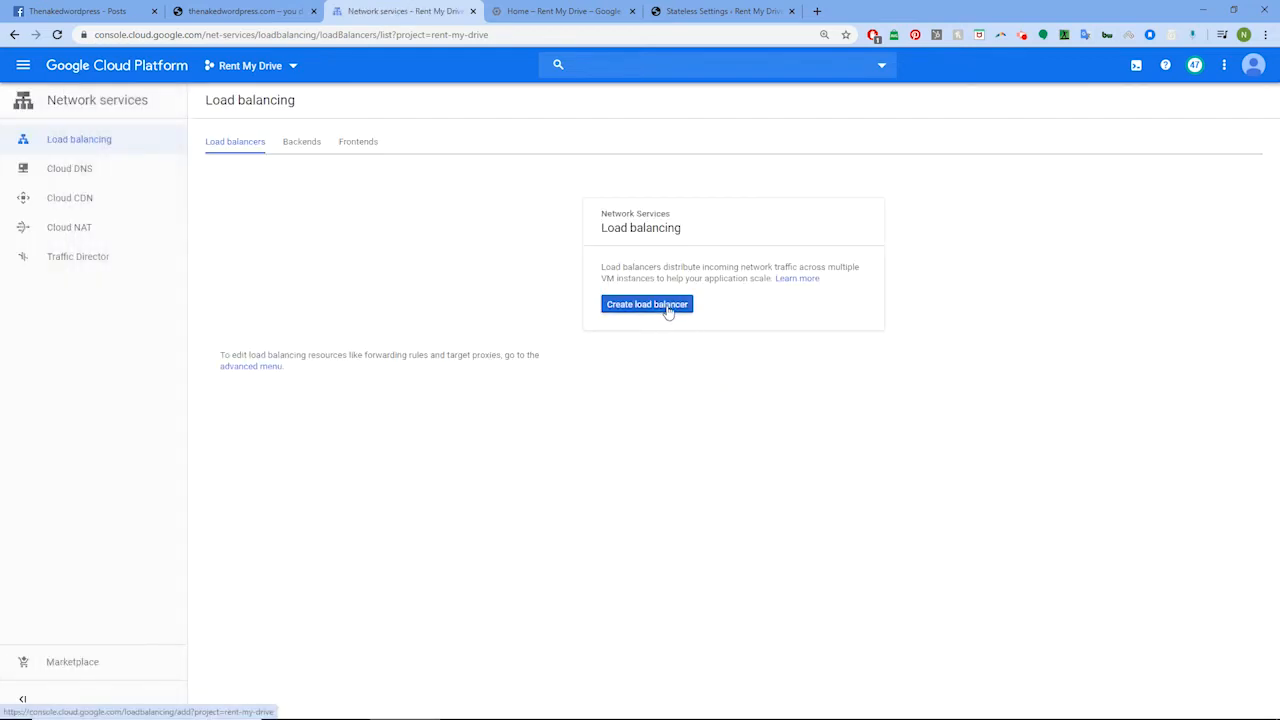
# Step: Start a new HTTP(S) load balancer for traffic from the internet to the VMs and name it rmd-lb-ip
pyautogui.click(668, 308)
pyautogui.click(271, 338)
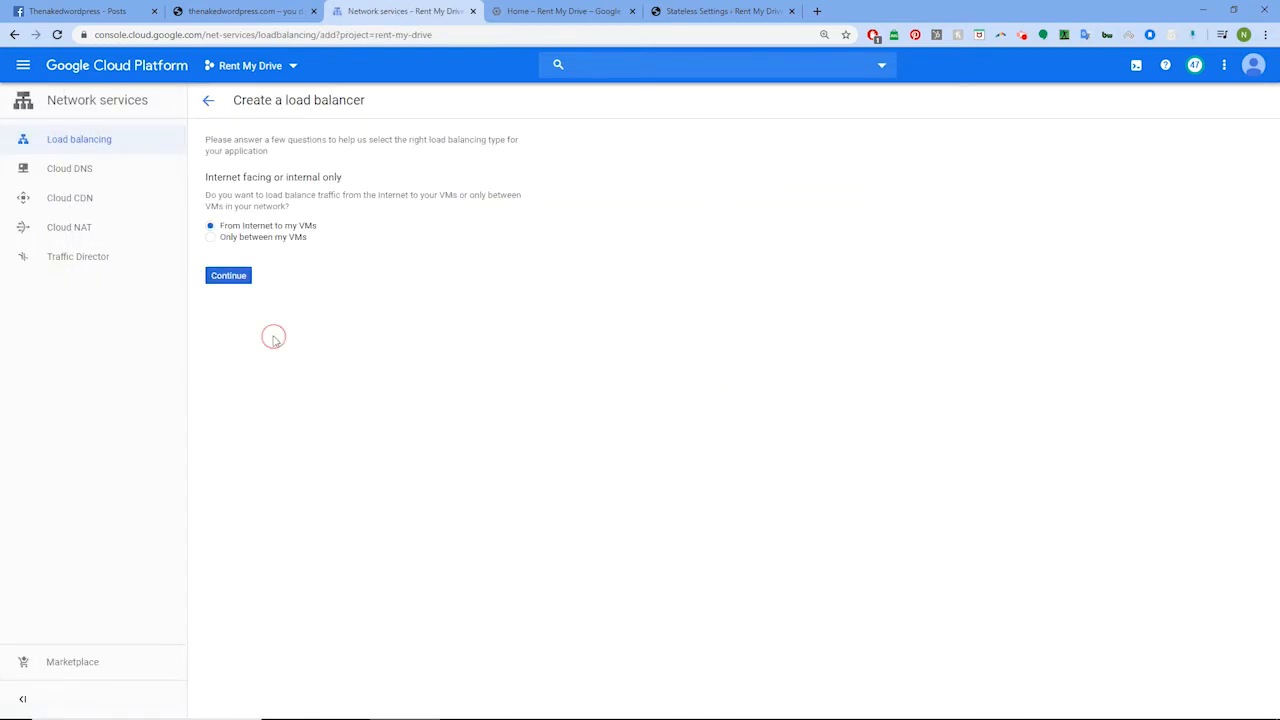
pyautogui.click(229, 278)
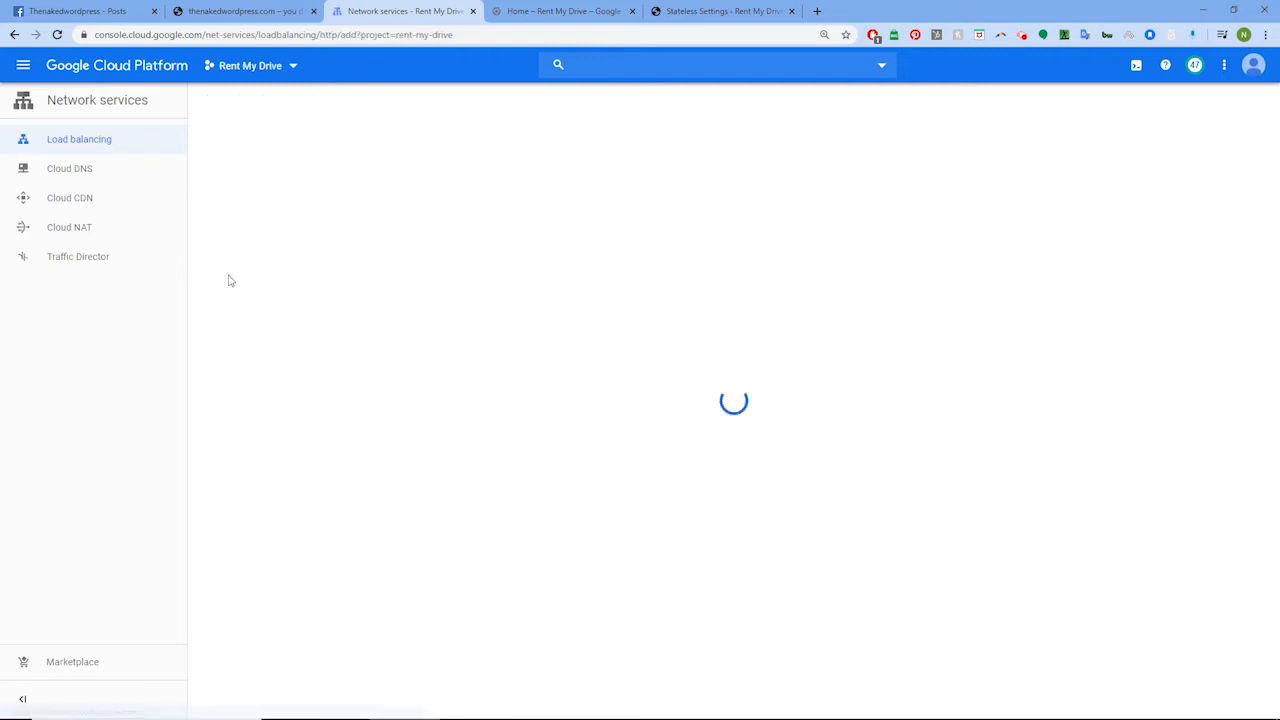
pyautogui.click(291, 161)
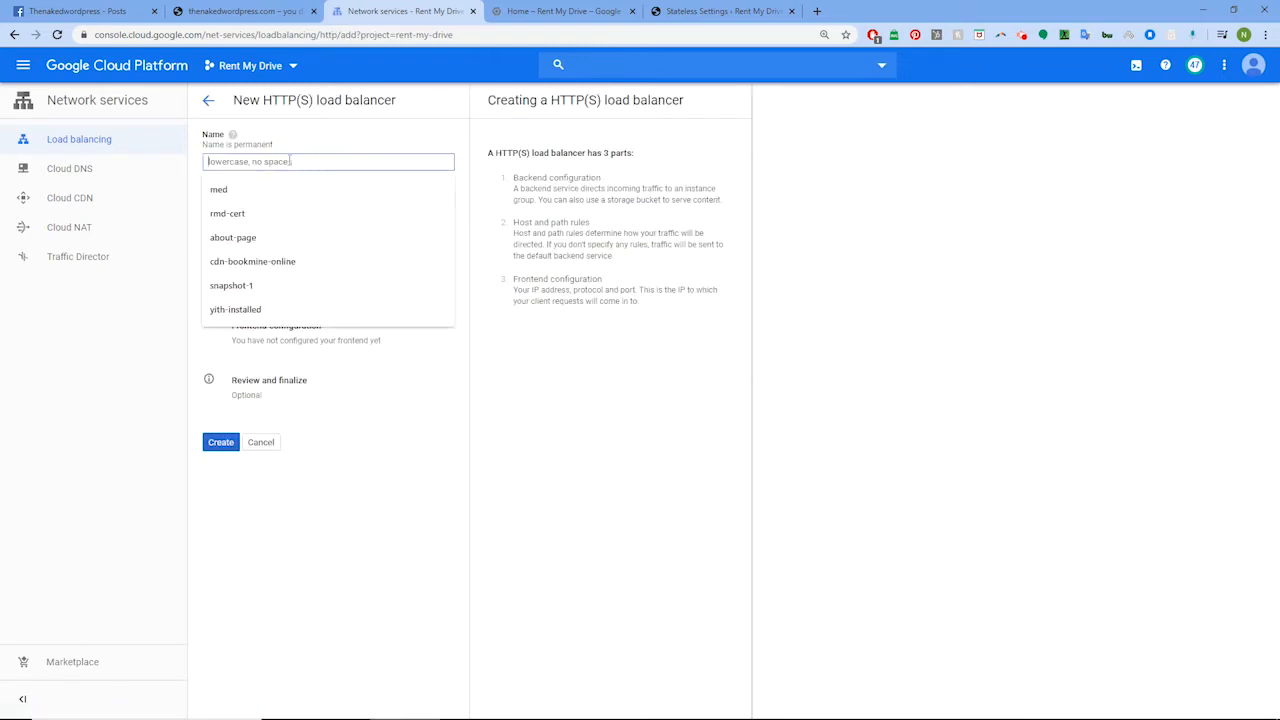
pyautogui.write('rmd-lb-ip')
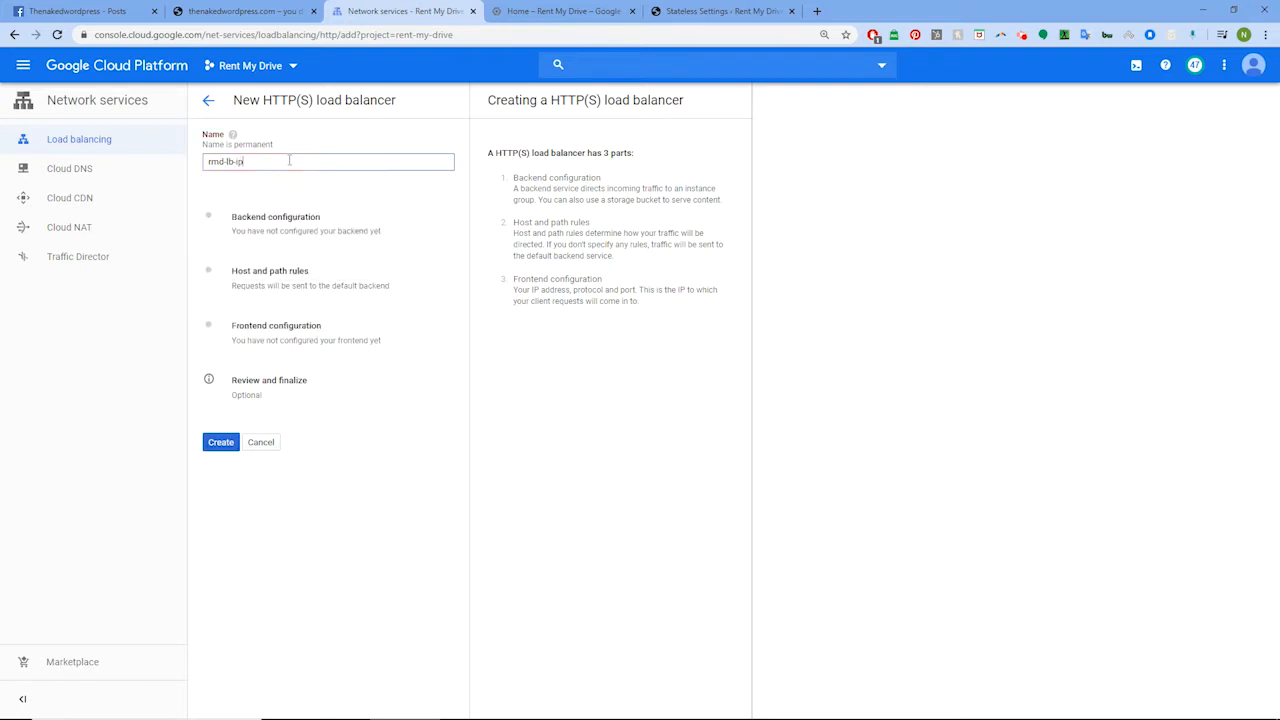
# Step: In the backend configuration, start a new backend bucket and name it rmd-bucket-1
pyautogui.click(310, 225)
pyautogui.click(642, 222)
pyautogui.moveTo(557, 265)
pyautogui.click(655, 270)
pyautogui.click(310, 113)
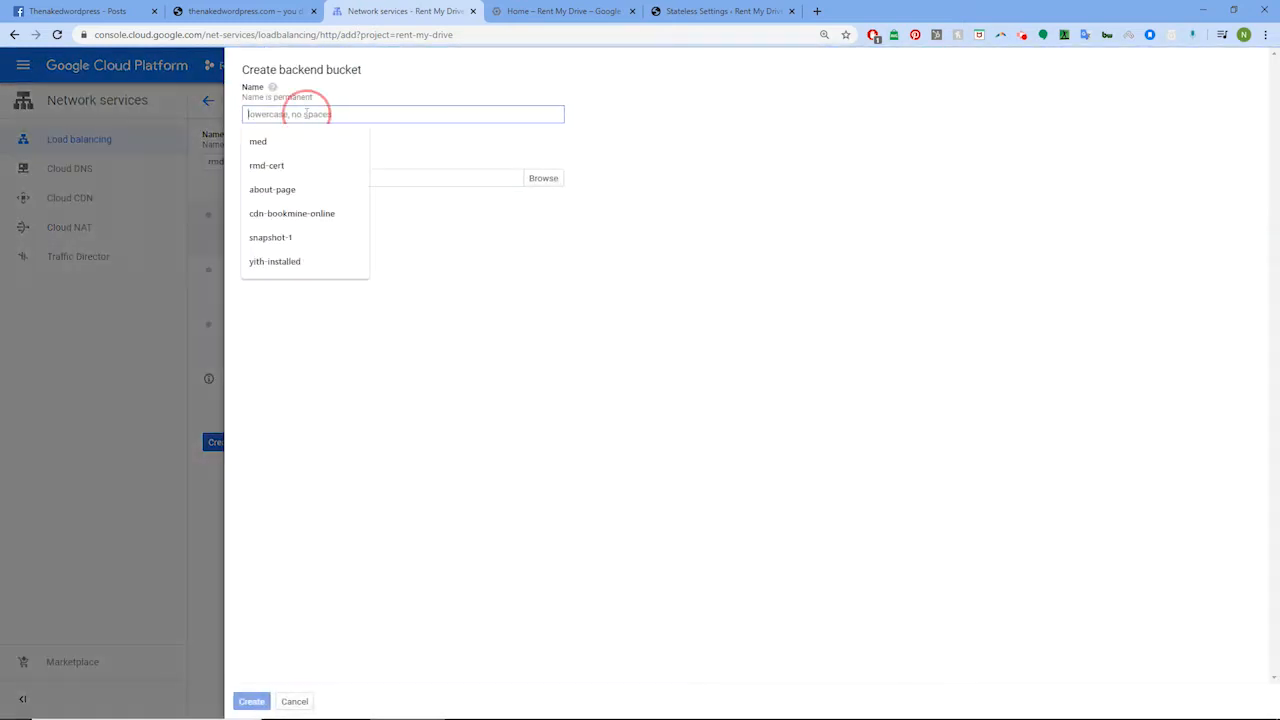
pyautogui.write('rmd-b')
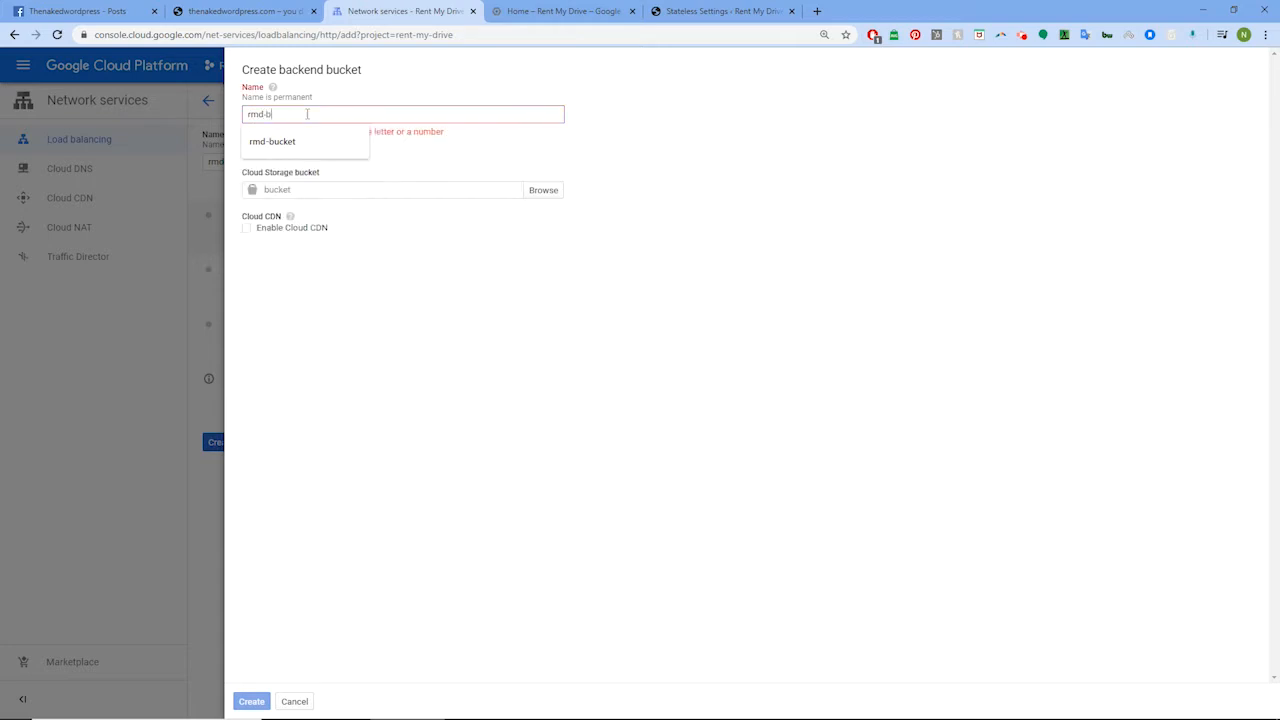
pyautogui.write('ucket')
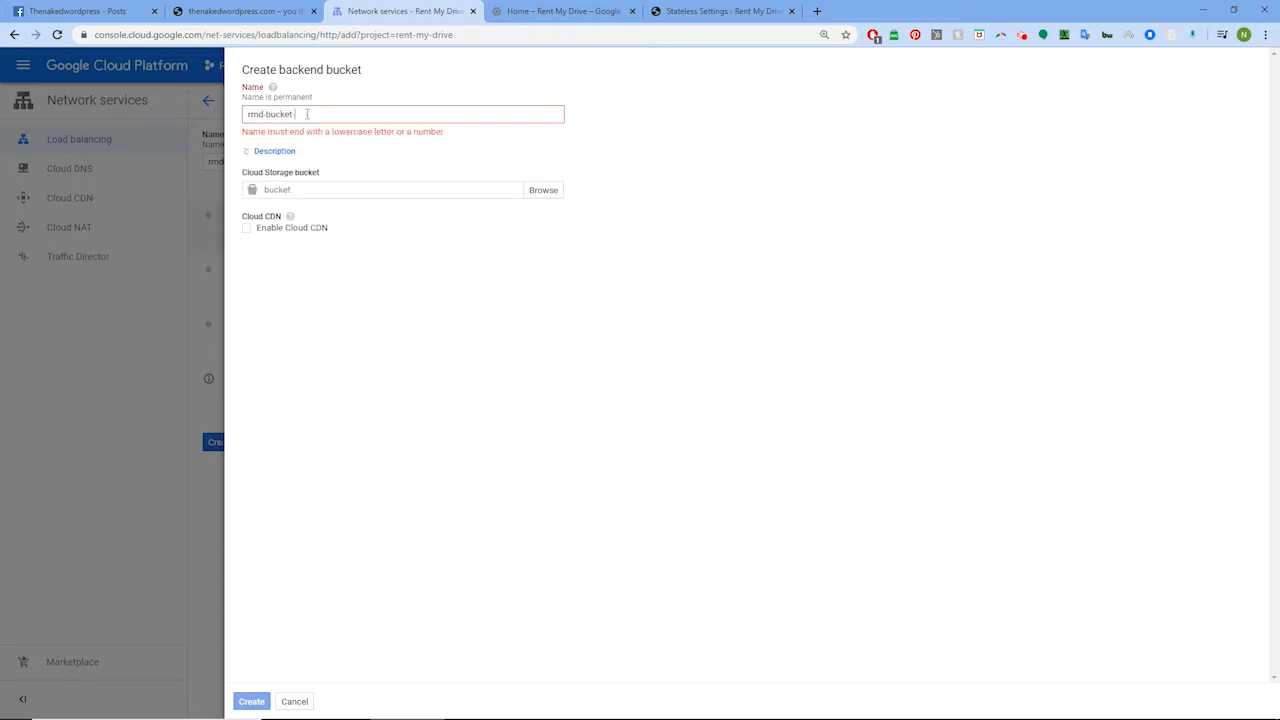
# Step: For the backend's Cloud Storage bucket, start creating a new bucket named rmd-bucket-2
pyautogui.click(544, 178)
pyautogui.click(452, 102)
pyautogui.click(978, 172)
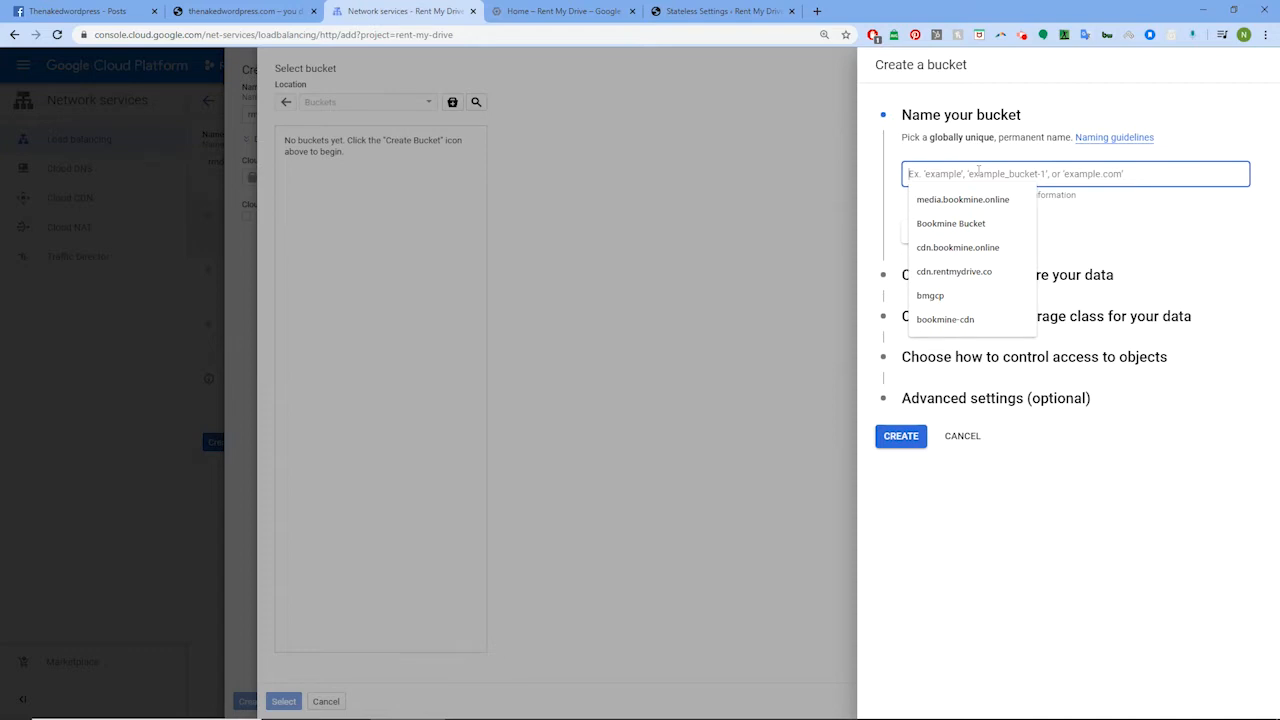
pyautogui.write('rmd-buck')
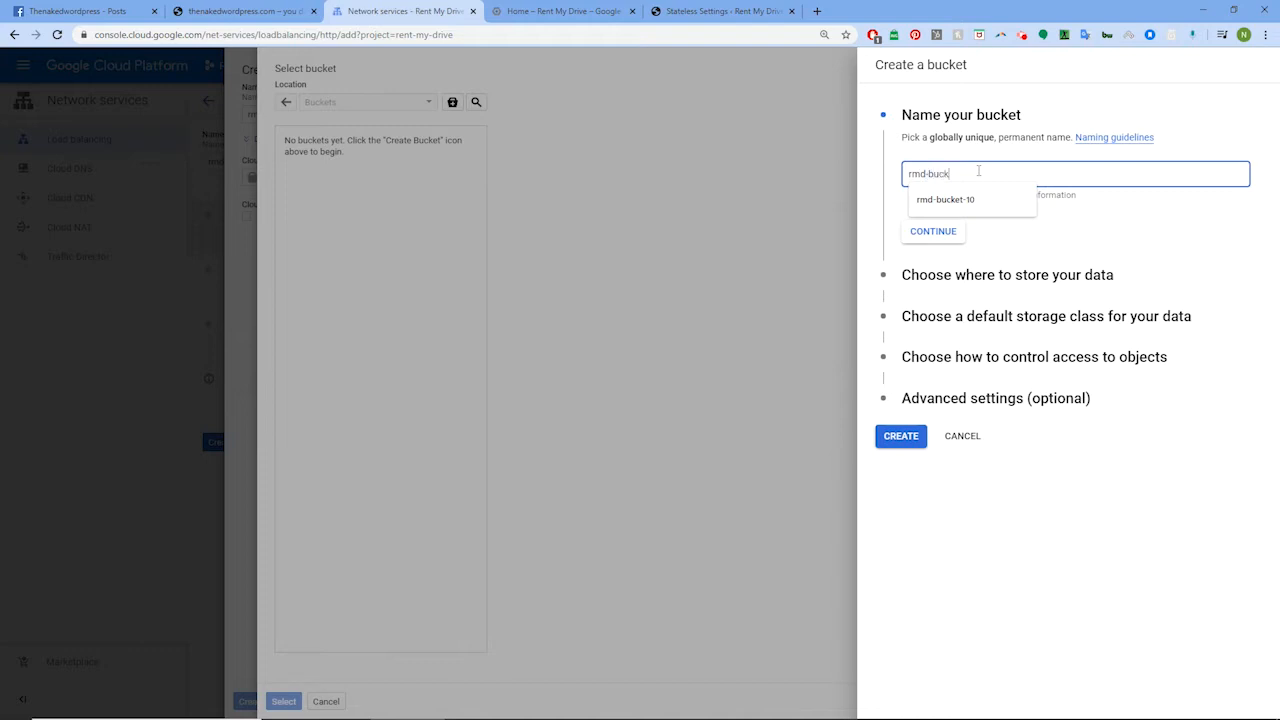
pyautogui.write('et-2')
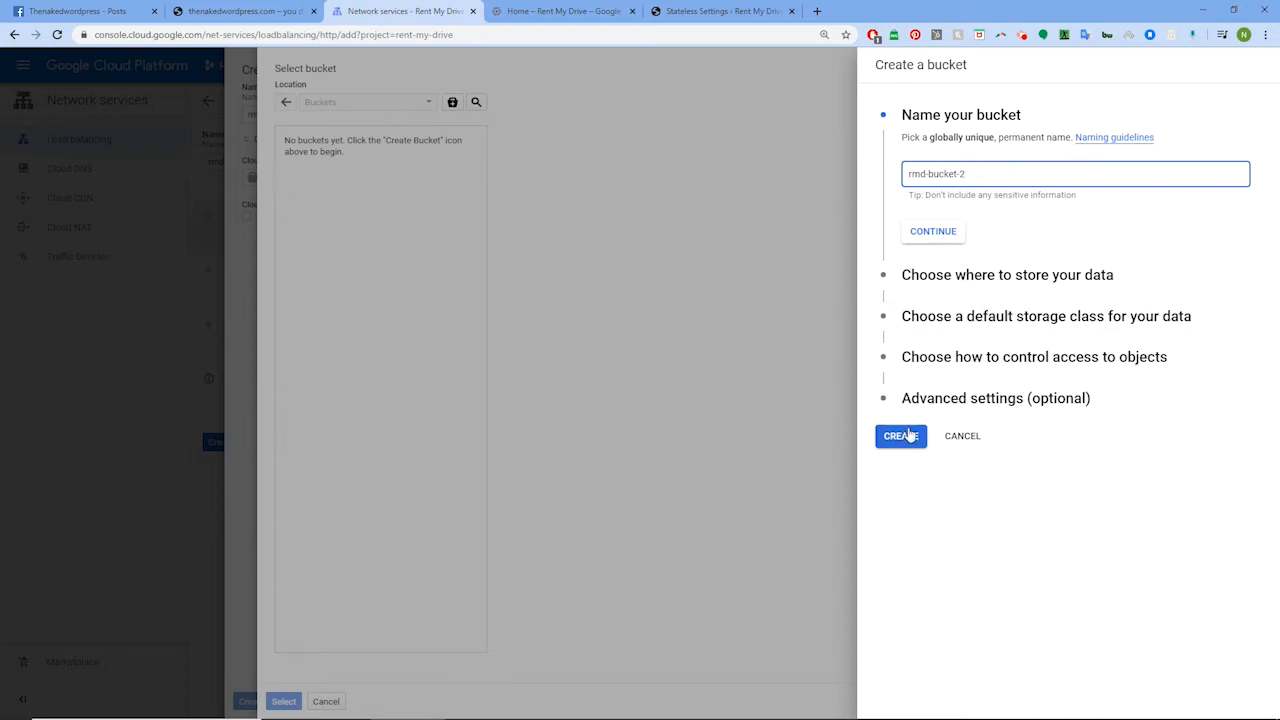
pyautogui.click(933, 231)
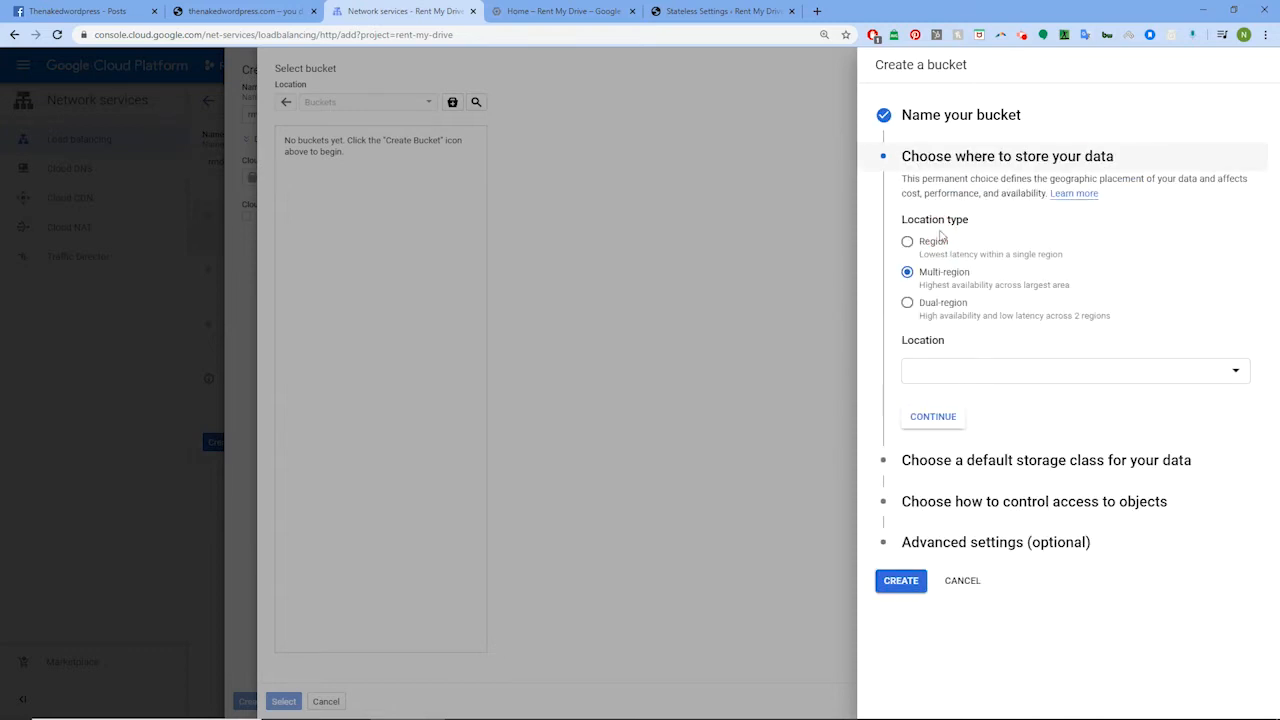
# Step: Store the bucket's data in the Multi-region location eu (multiple regions in European Union)
pyautogui.click(1233, 372)
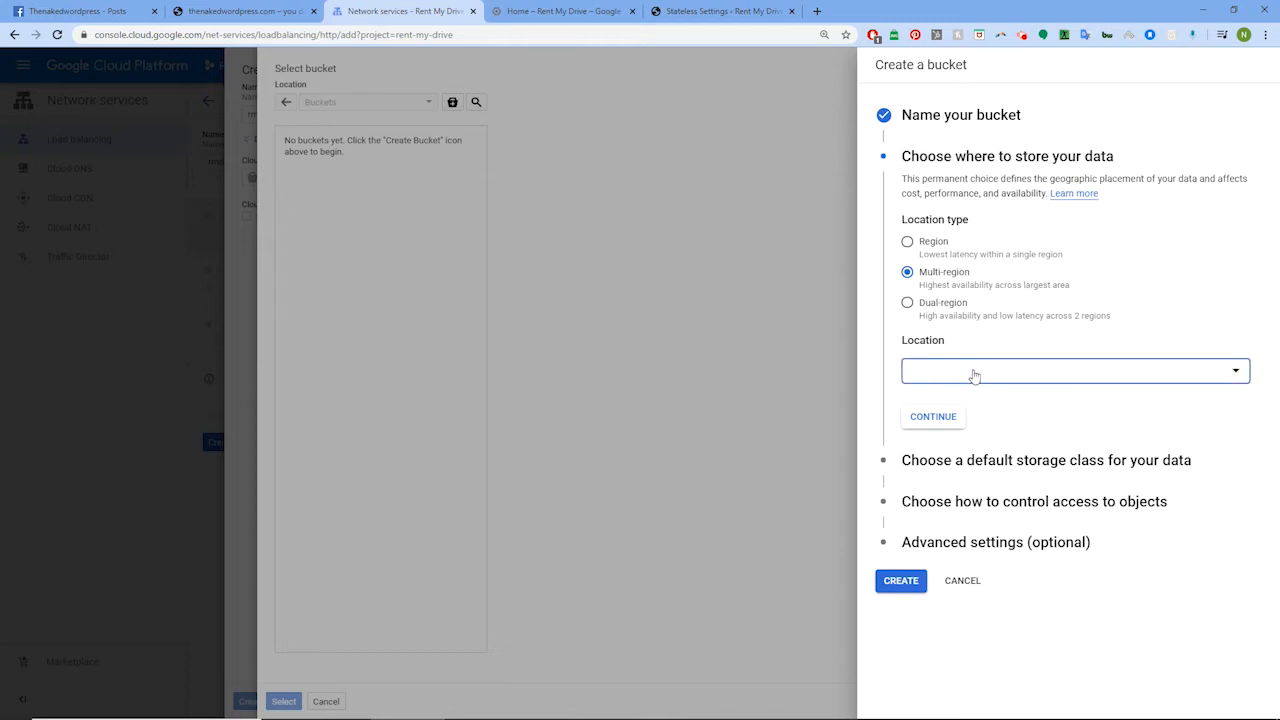
pyautogui.click(907, 242)
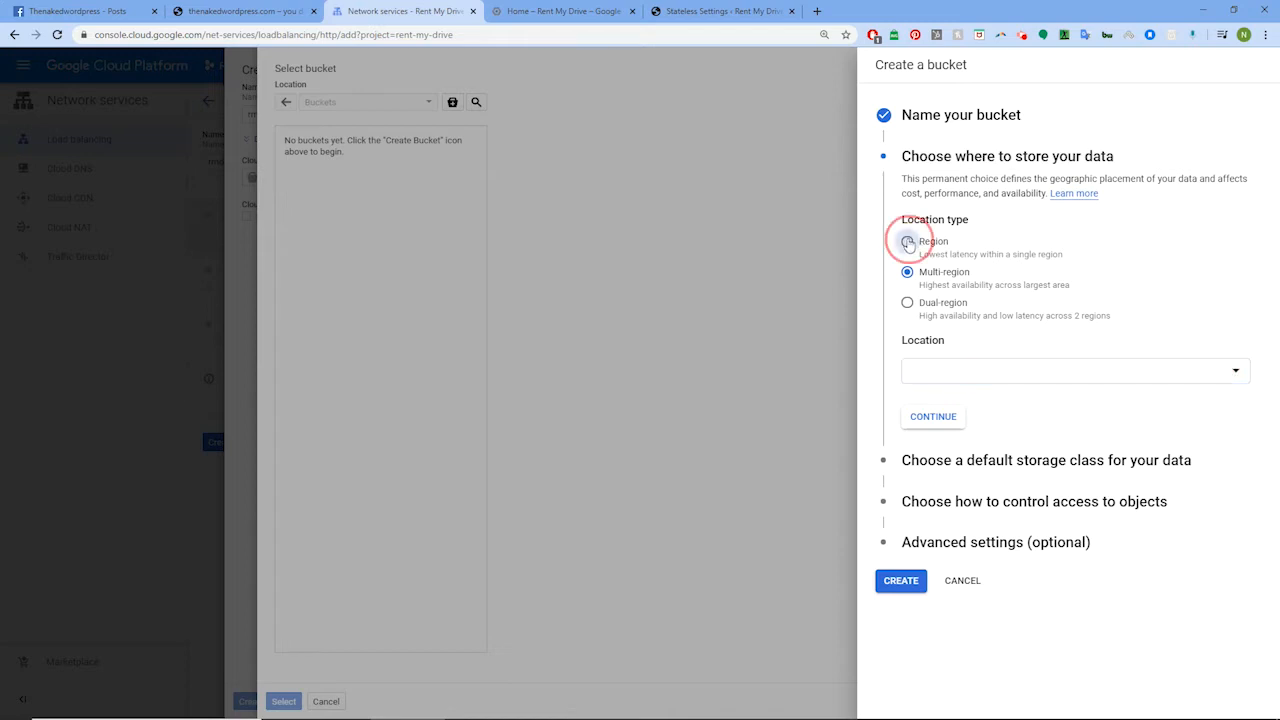
pyautogui.click(907, 272)
pyautogui.click(1115, 376)
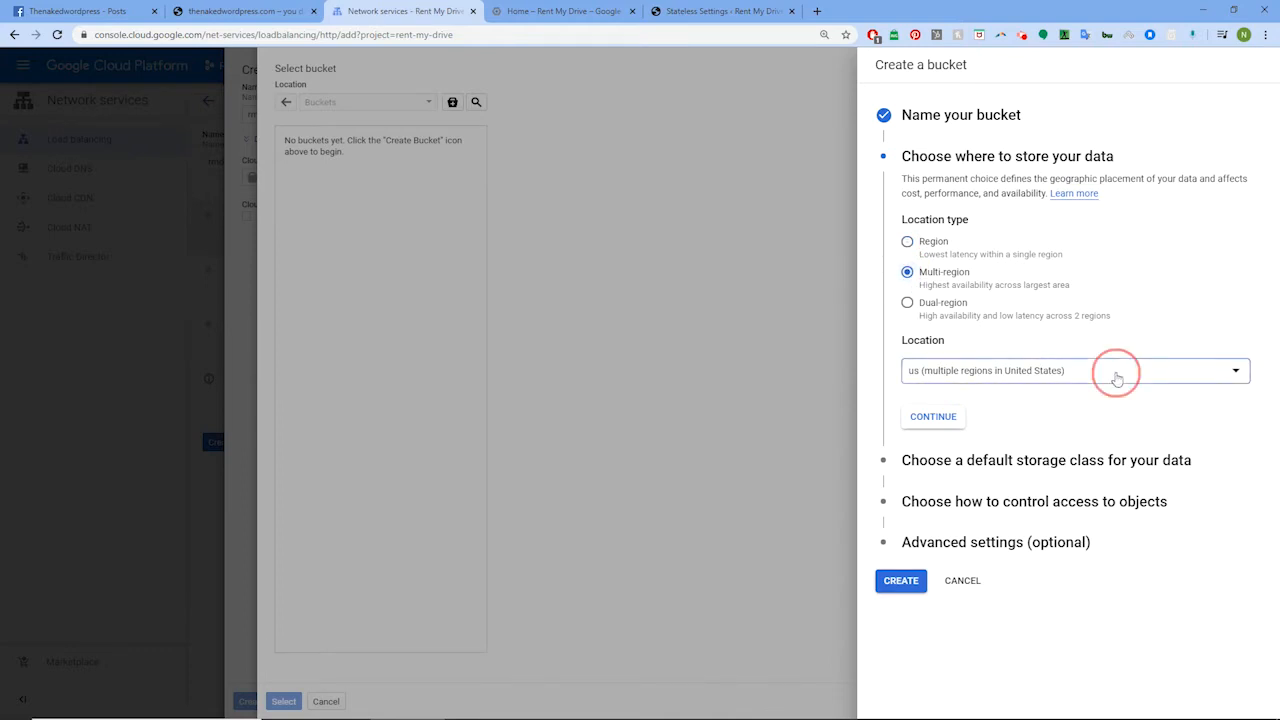
pyautogui.click(959, 464)
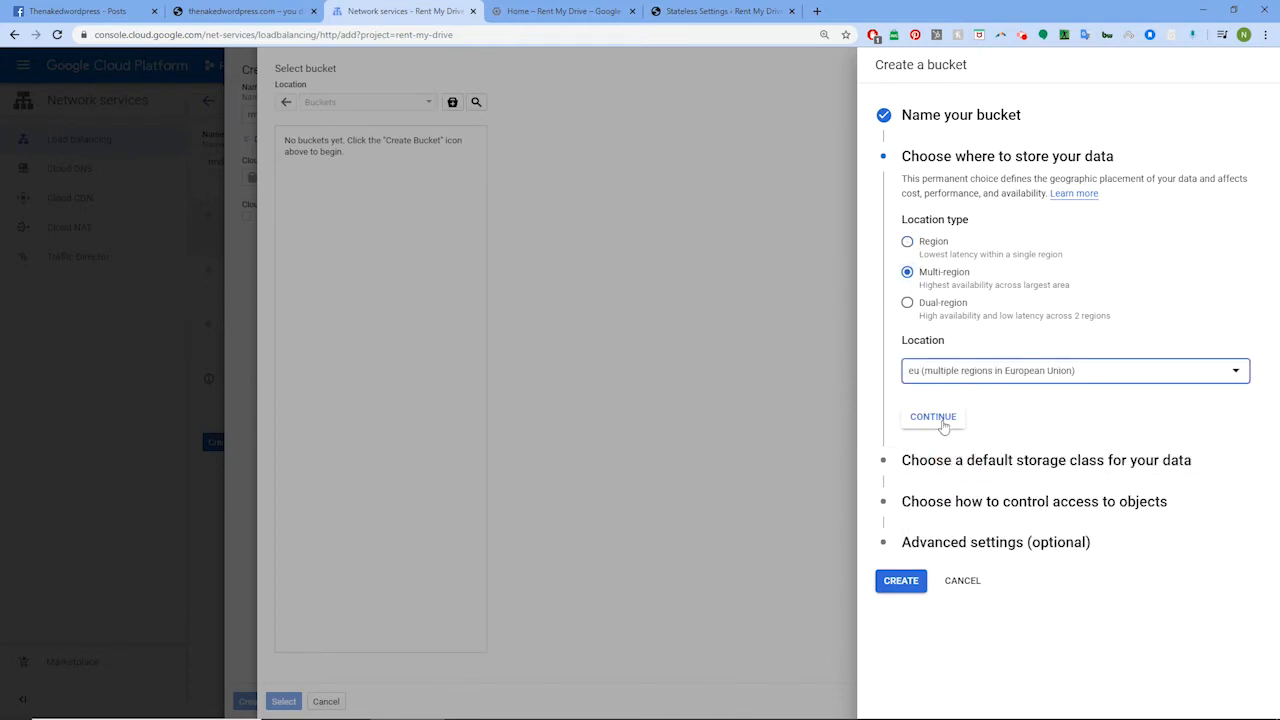
pyautogui.click(940, 423)
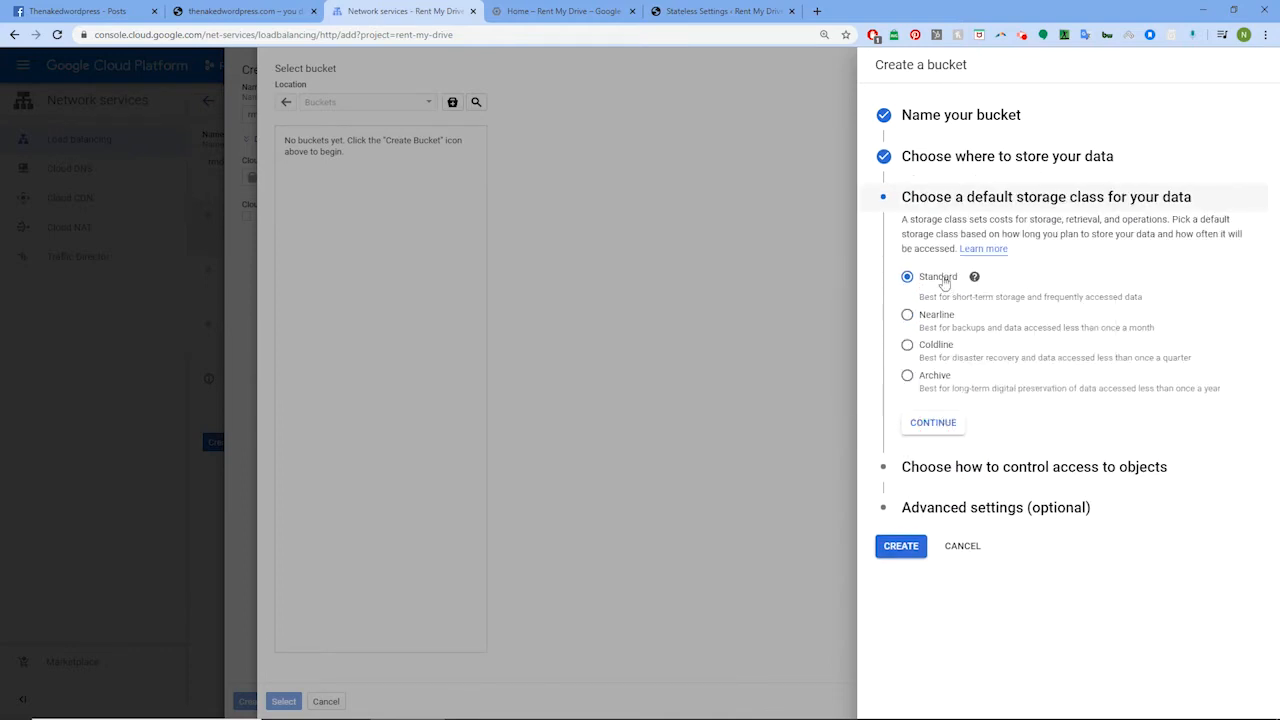
# Step: Accept the Standard storage class and the offered access control, and create the storage bucket
pyautogui.click(940, 424)
pyautogui.click(943, 396)
pyautogui.click(901, 634)
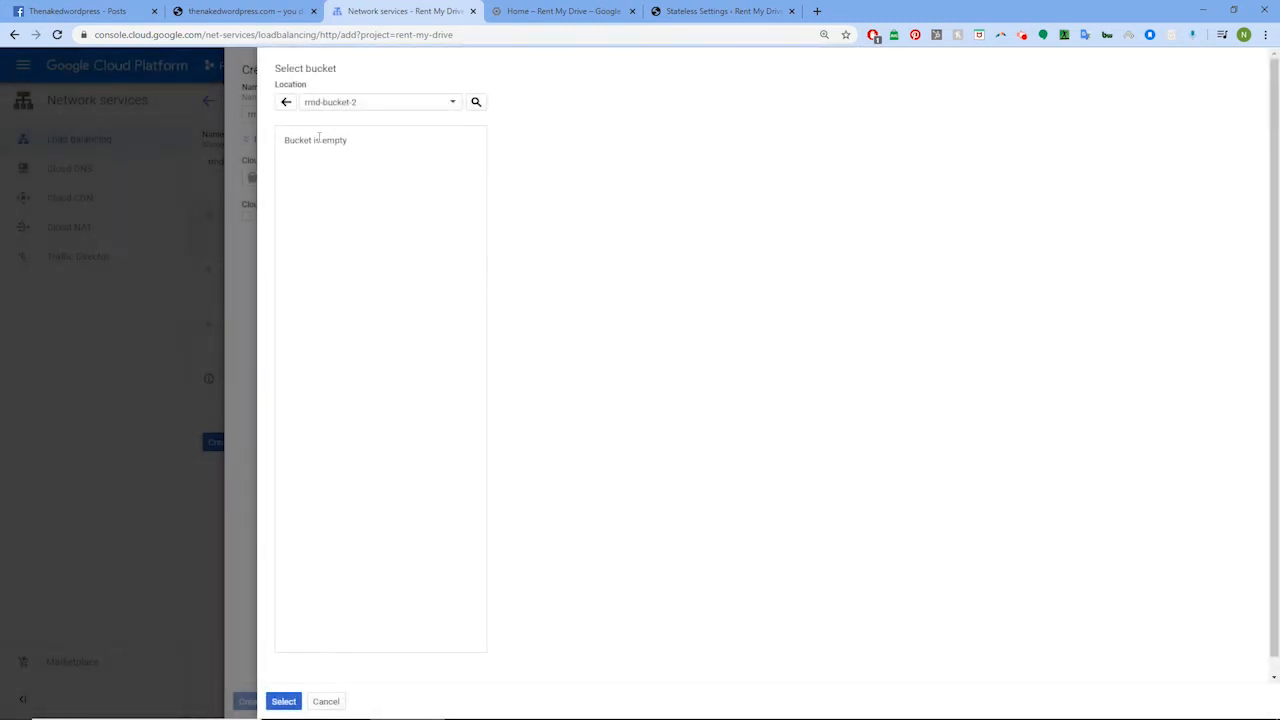
# Step: Select rmd-bucket-2 as the storage bucket, enable Cloud CDN and create the backend bucket
pyautogui.click(285, 701)
pyautogui.click(247, 217)
pyautogui.click(249, 701)
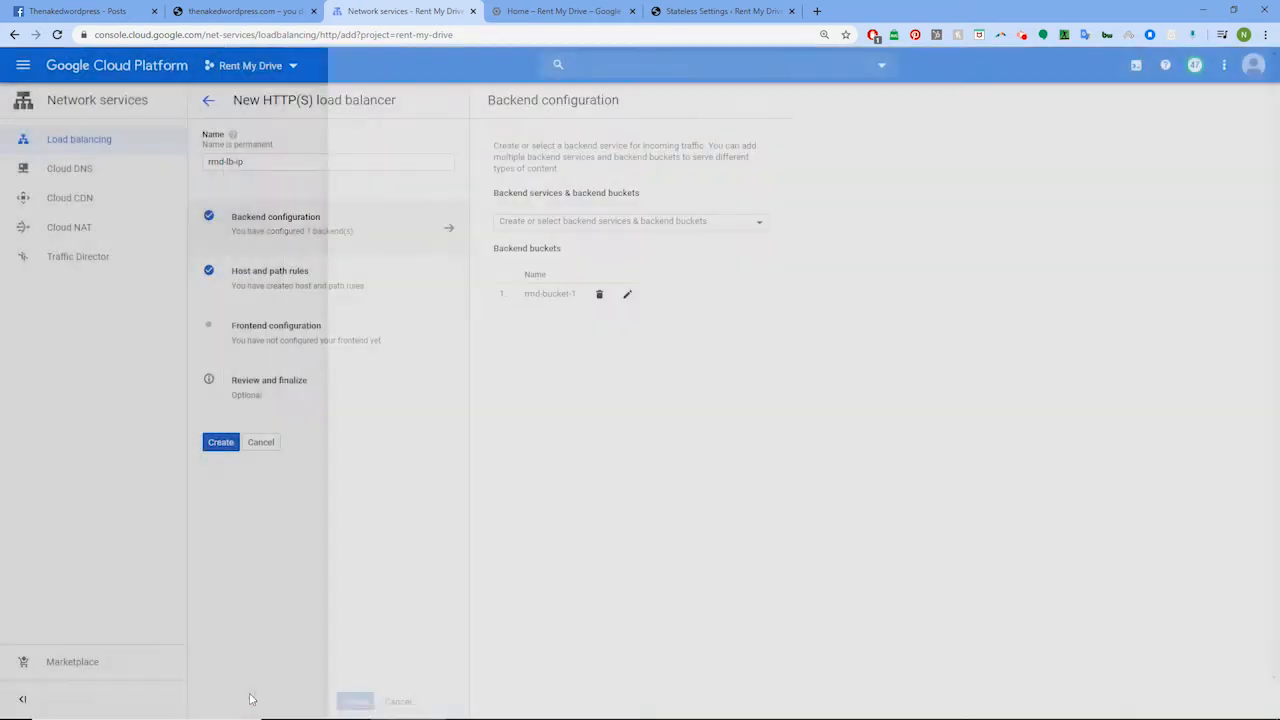
# Step: Open the load balancer's frontend configuration and name the new frontend rmd-front
pyautogui.click(278, 331)
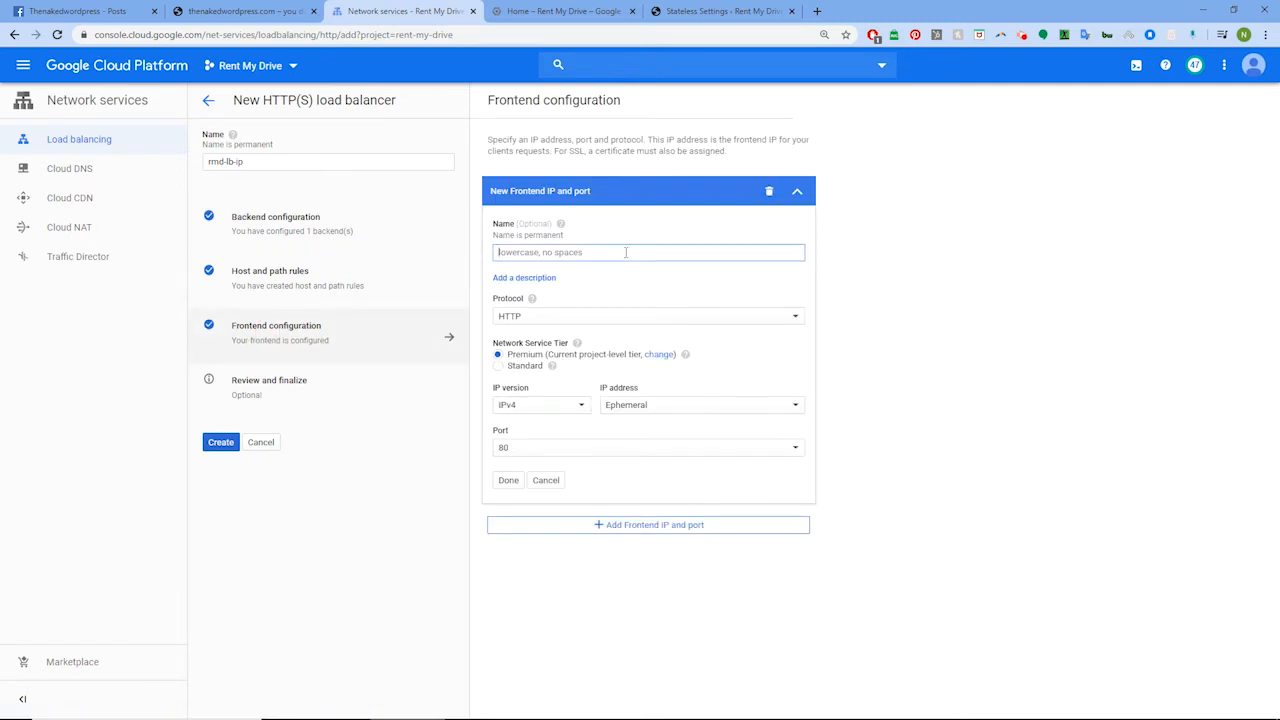
pyautogui.click(626, 252)
pyautogui.write('rmd-front')
# Step: Reserve a new static IP address named rmd-static-ip for the frontend and create the load balancer
pyautogui.click(662, 404)
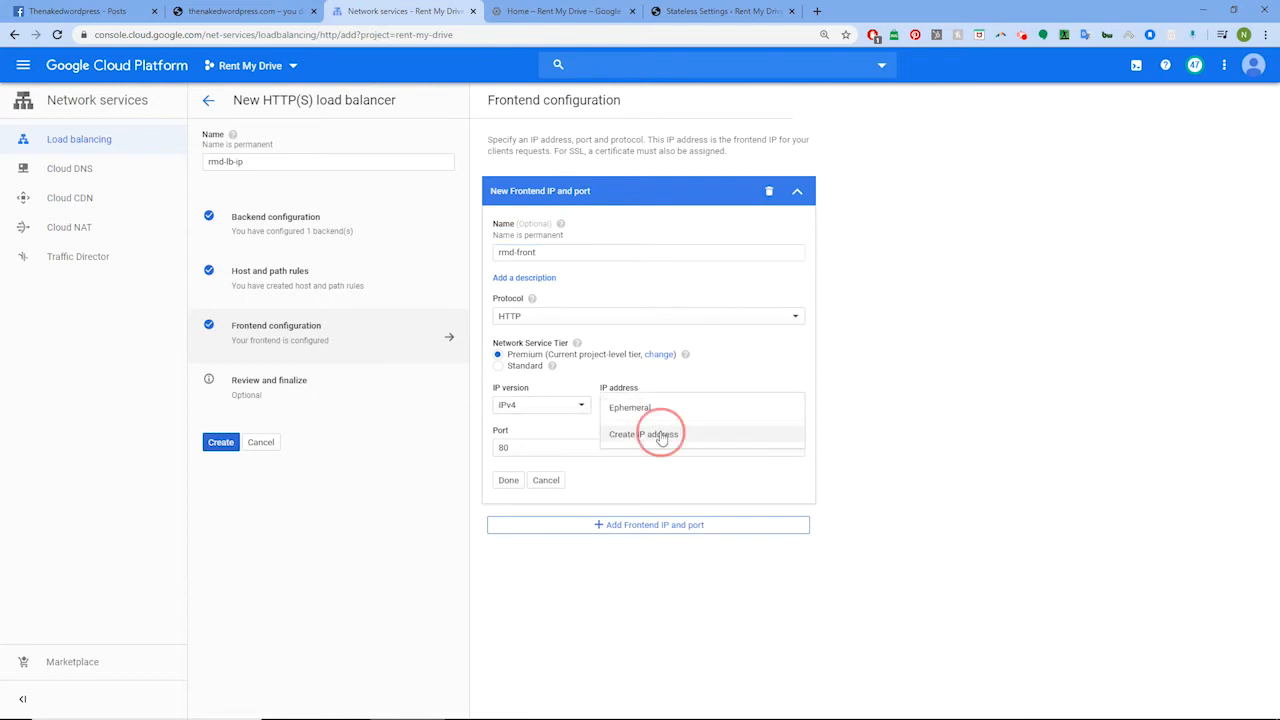
pyautogui.click(662, 434)
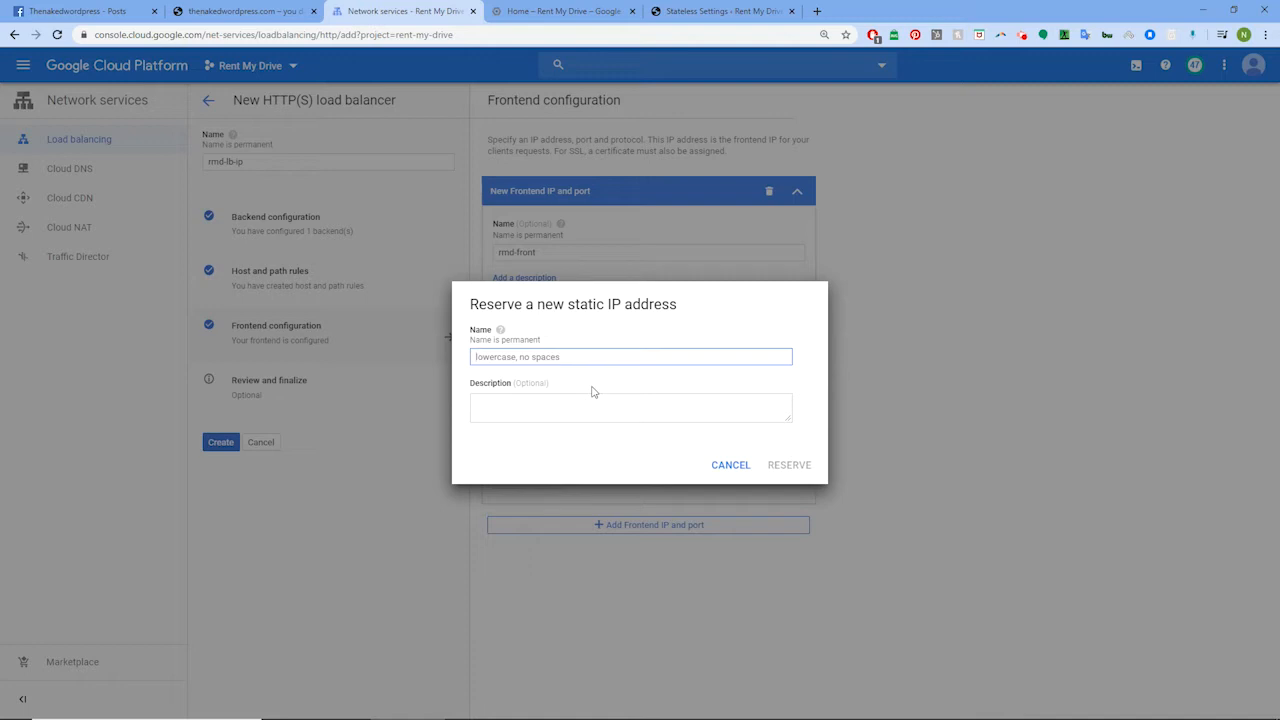
pyautogui.write('rmd')
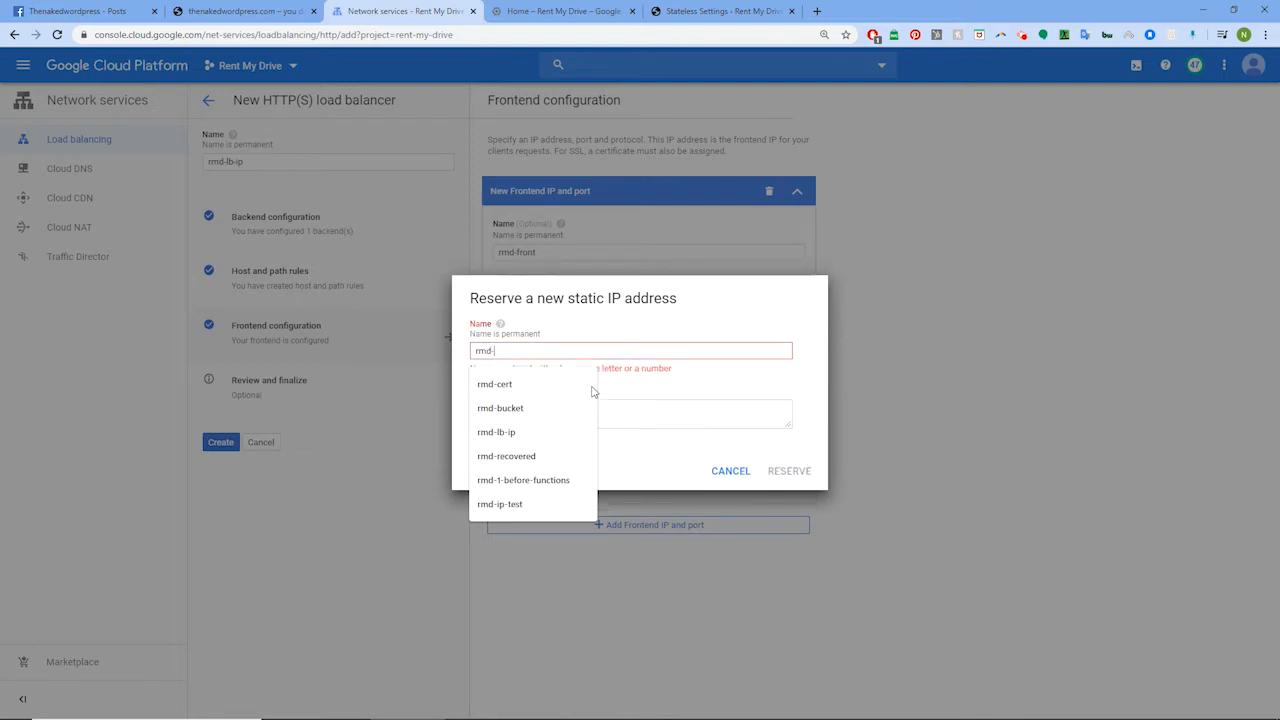
pyautogui.write('-sta')
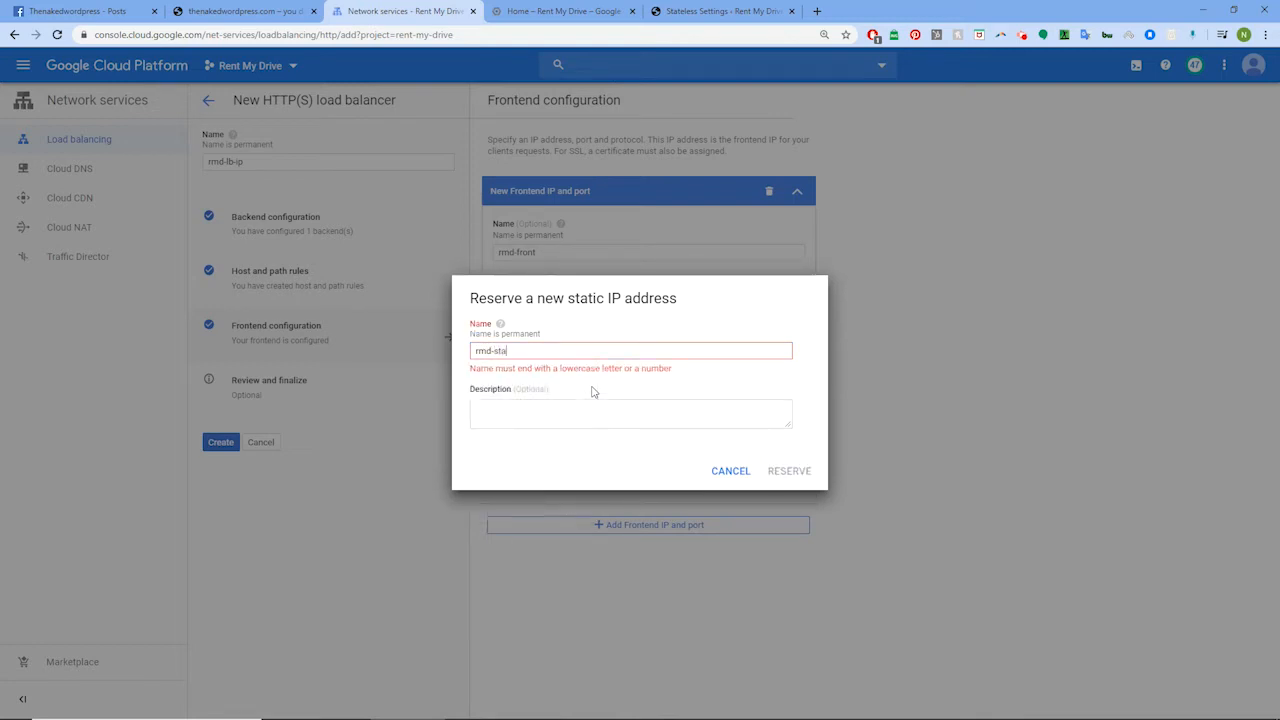
pyautogui.write('tic-ip')
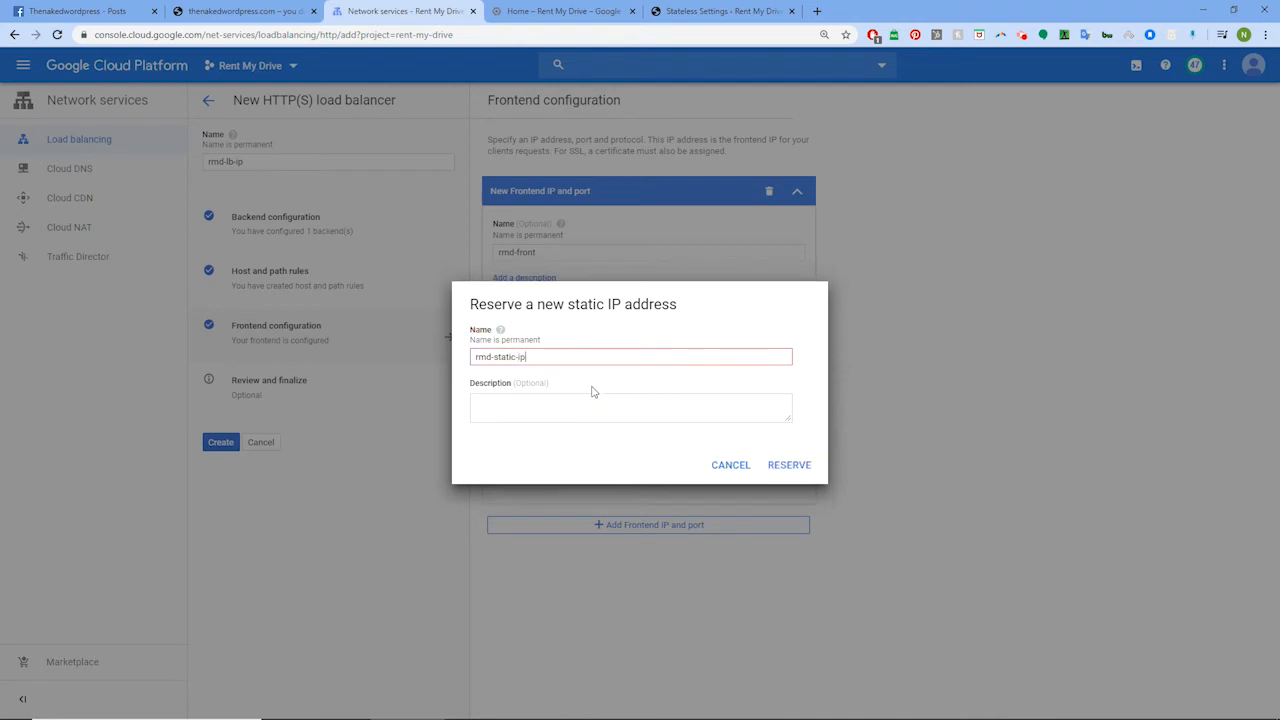
pyautogui.click(790, 465)
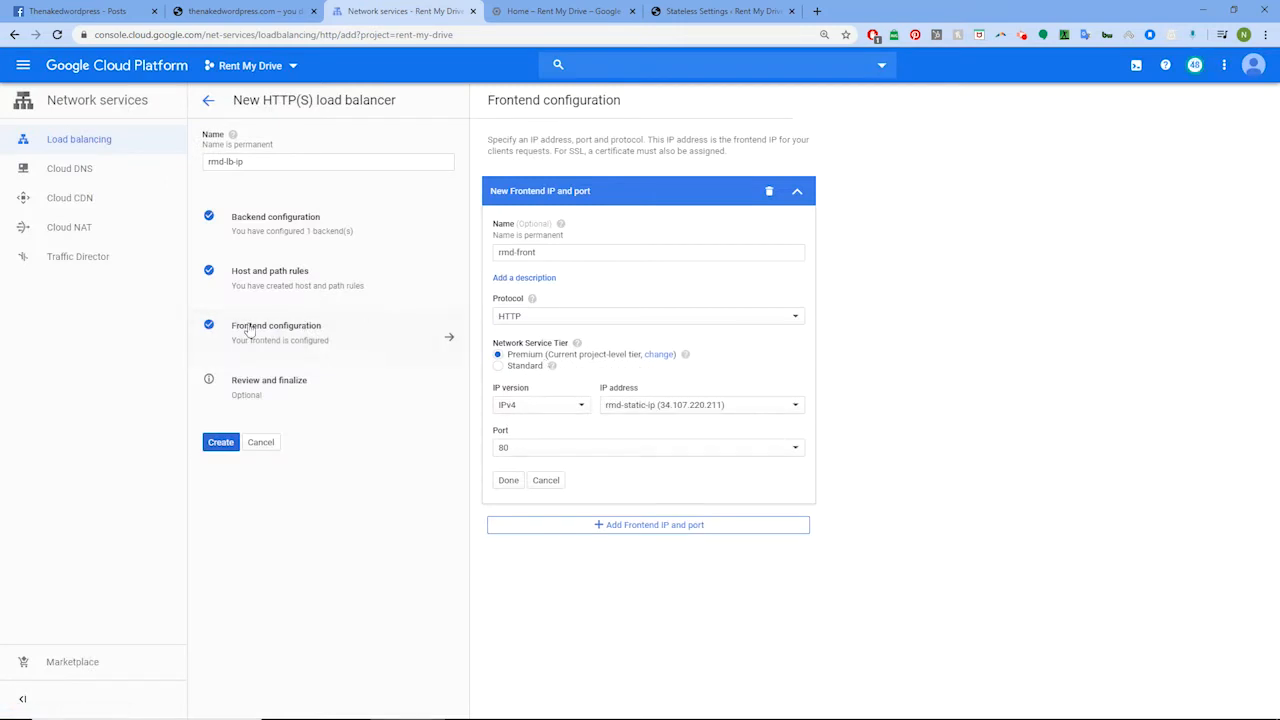
pyautogui.click(220, 443)
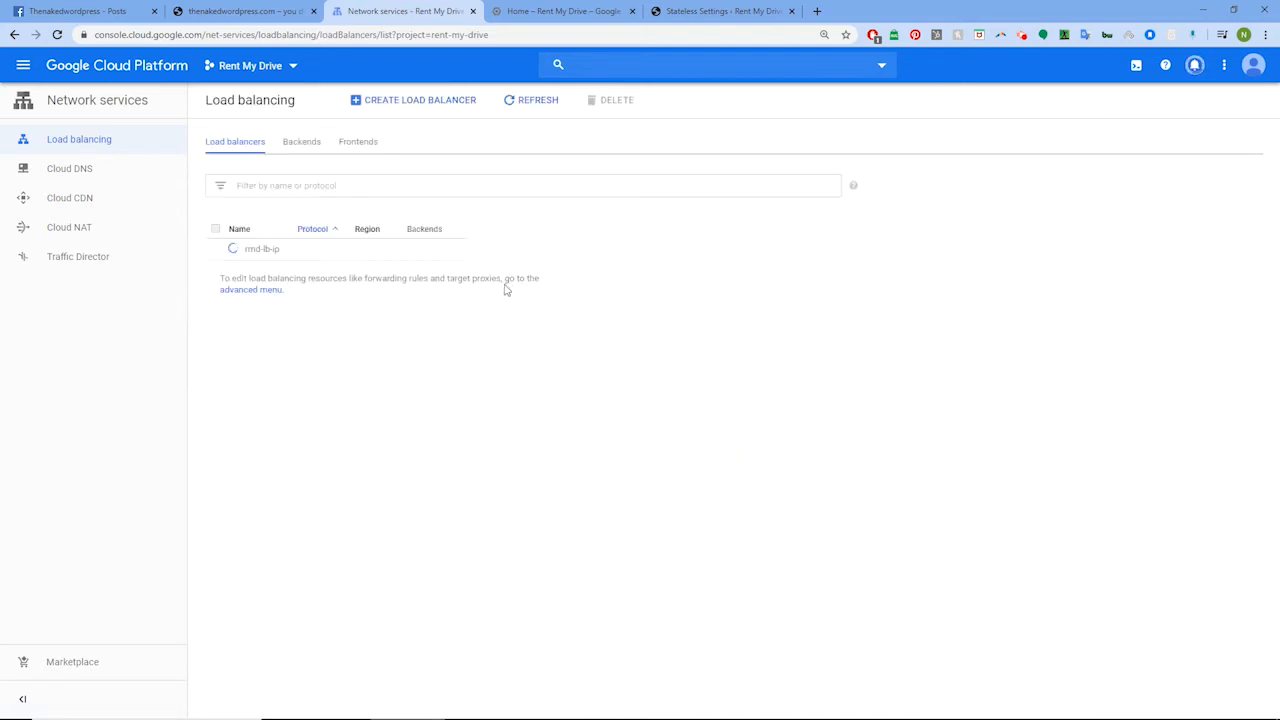
# Step: Switch to the project's dashboard page and open the Credentials page of APIs & Services
pyautogui.click(577, 10)
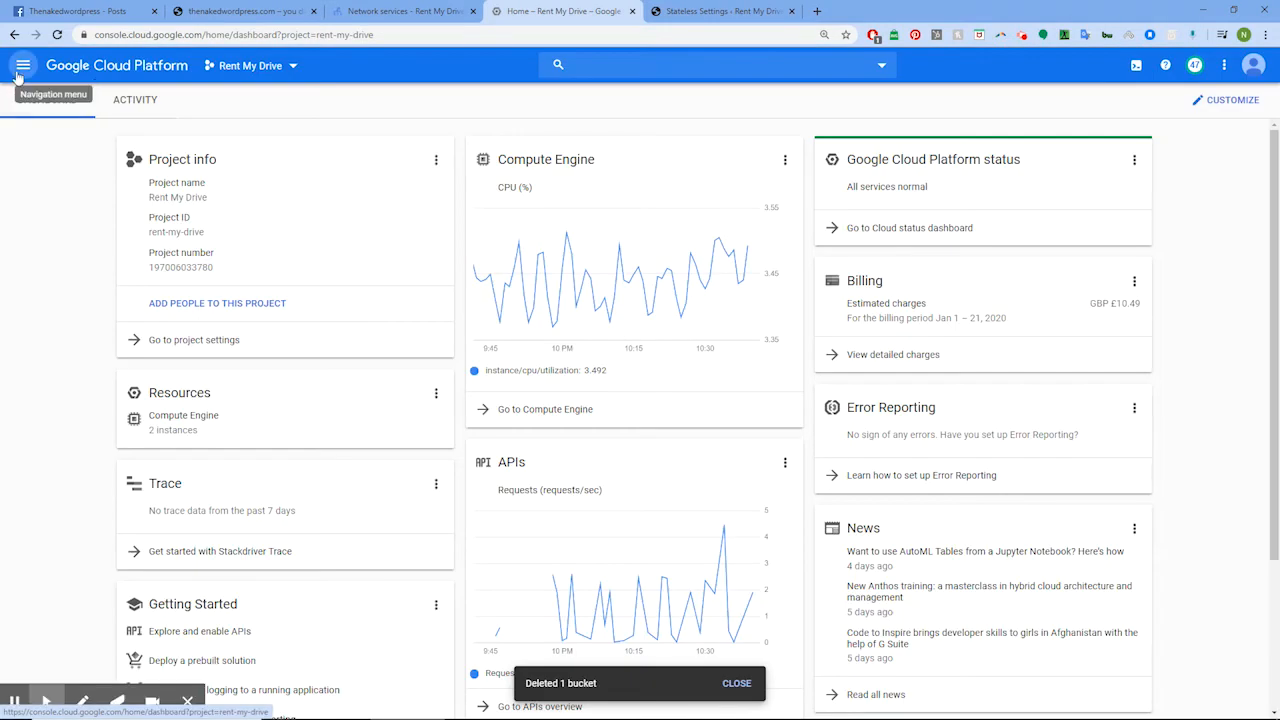
pyautogui.click(23, 66)
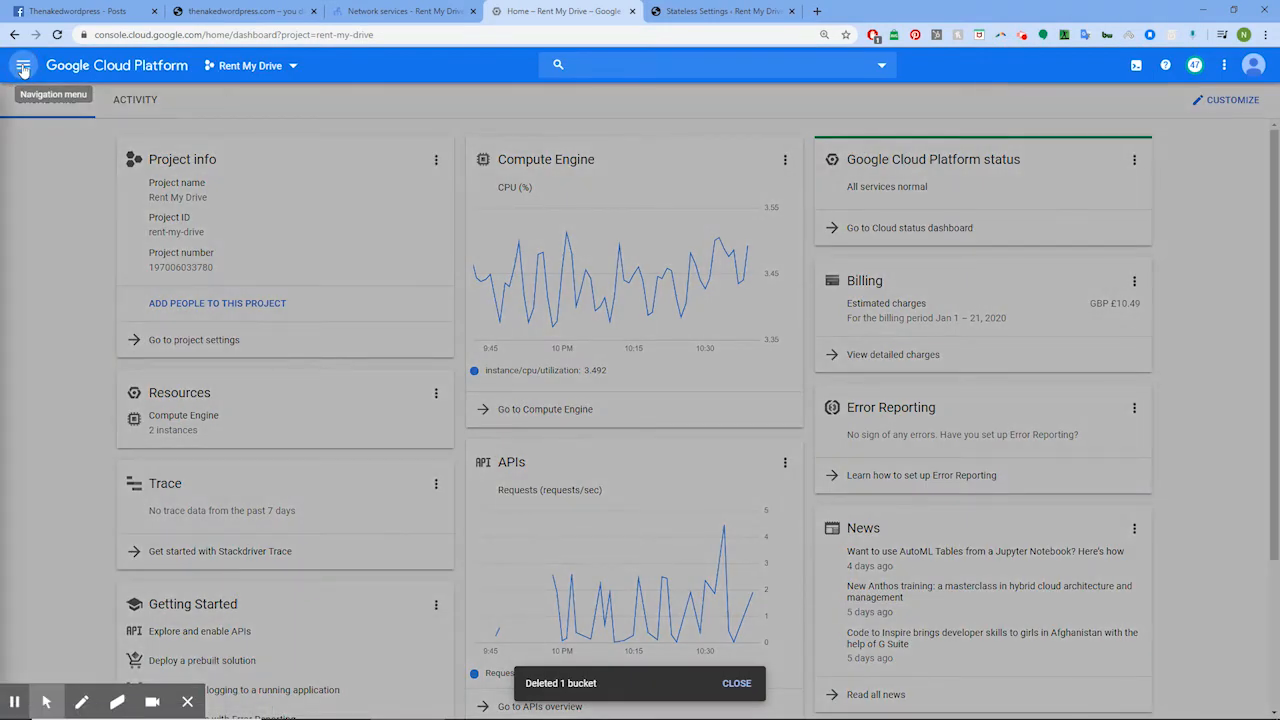
pyautogui.moveTo(70, 140)
pyautogui.click(242, 195)
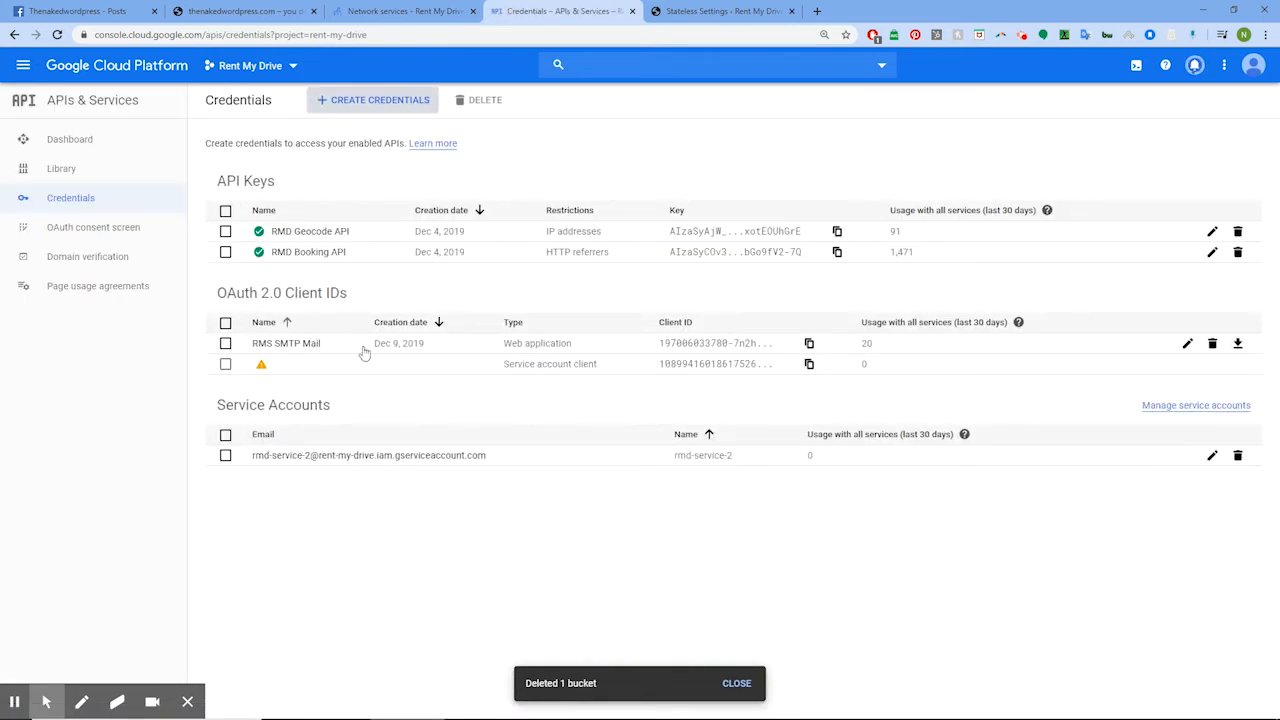
# Step: Delete the rmd-service-2 service account, dismiss the notification and reload the Credentials page
pyautogui.click(225, 456)
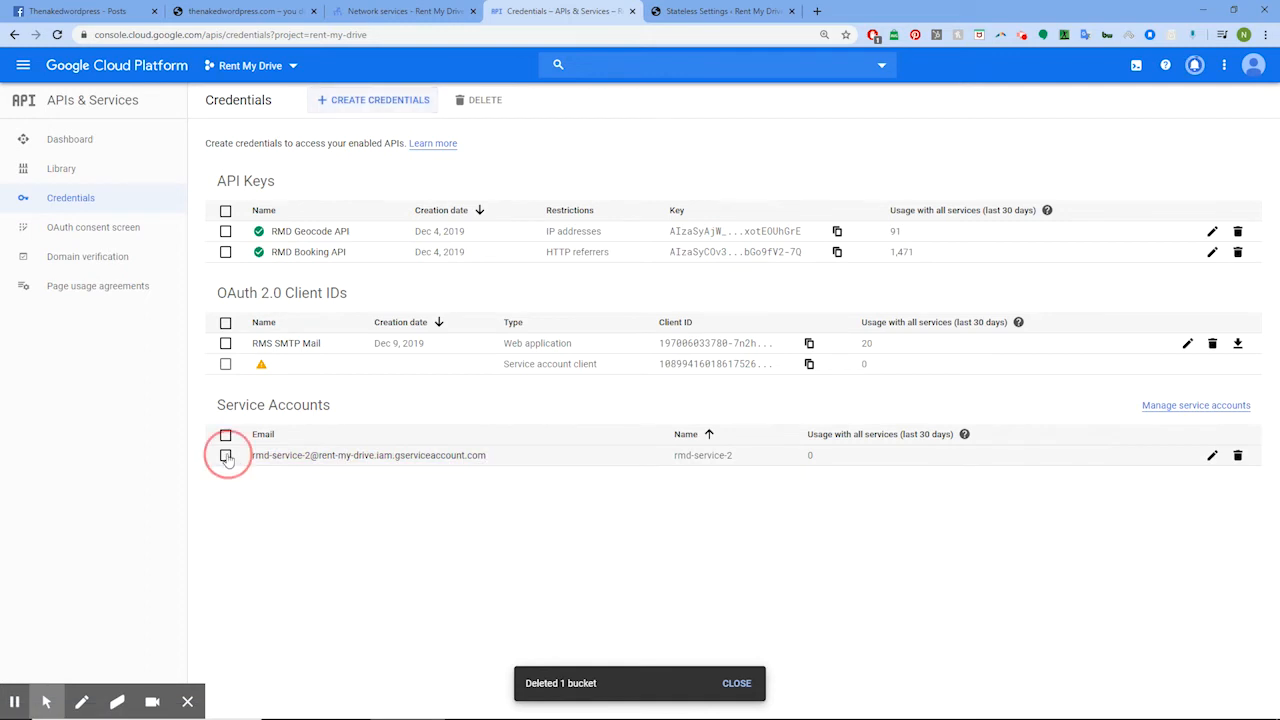
pyautogui.click(494, 104)
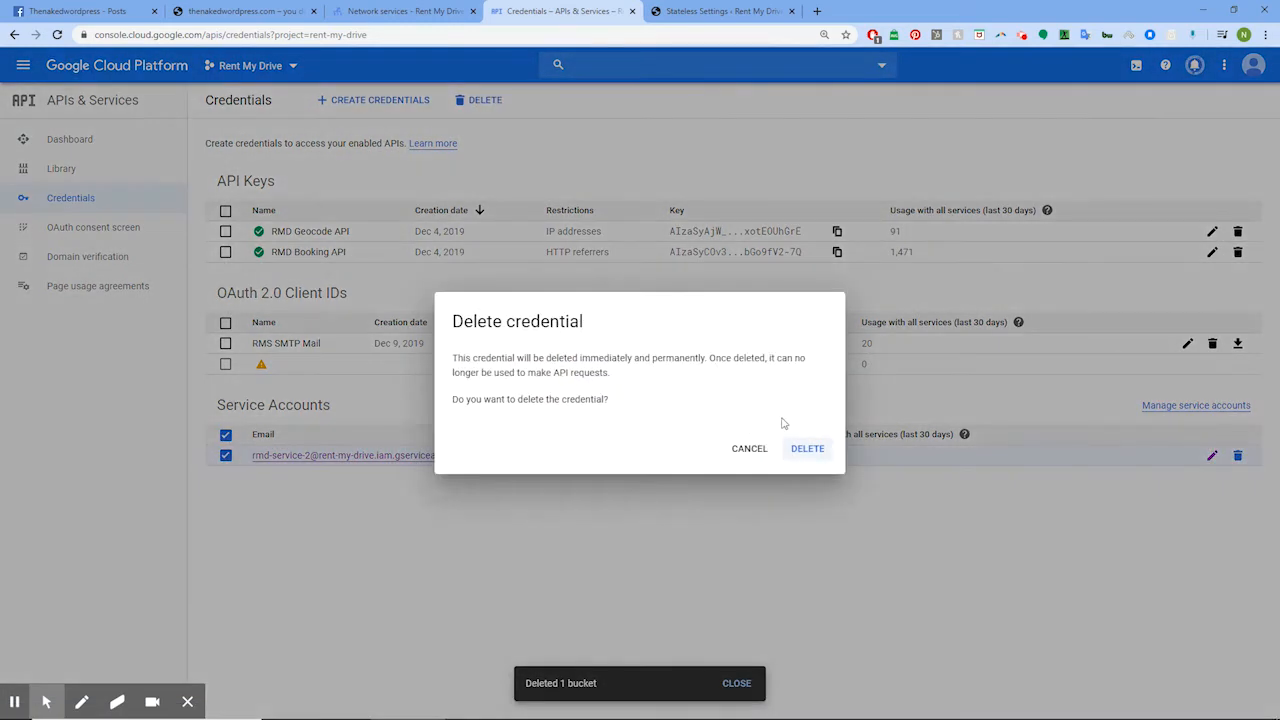
pyautogui.click(800, 449)
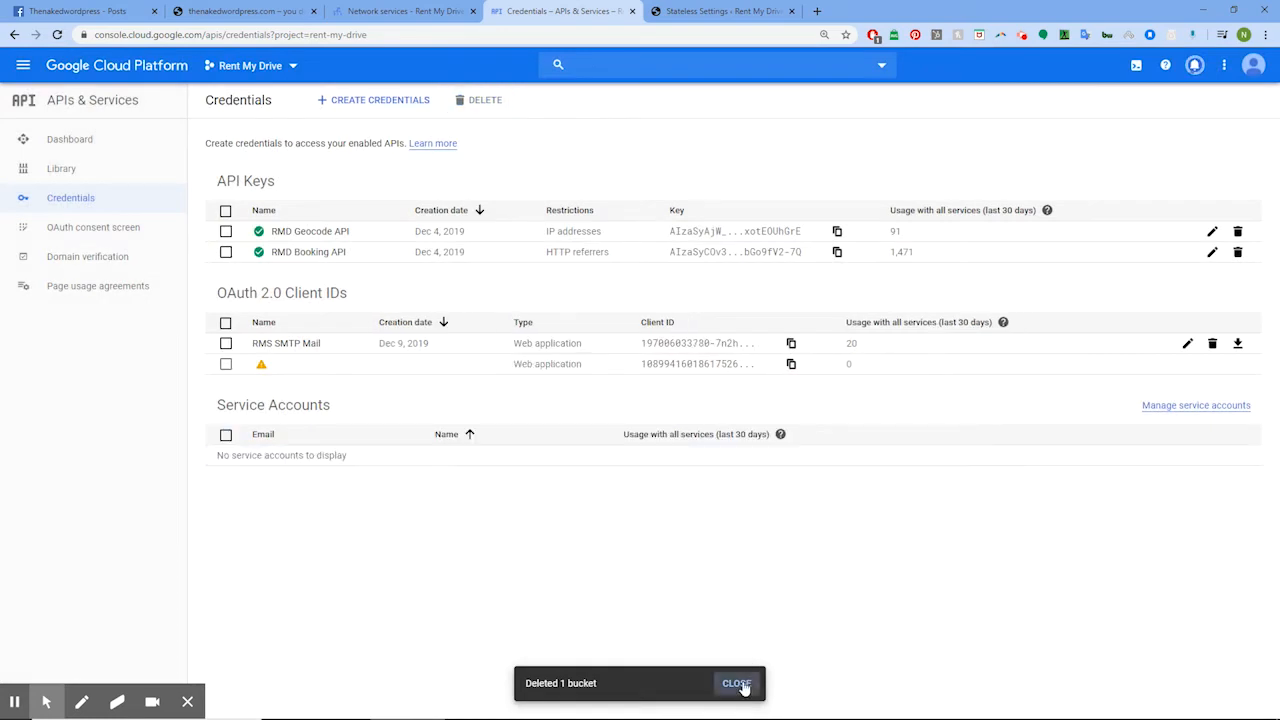
pyautogui.click(737, 684)
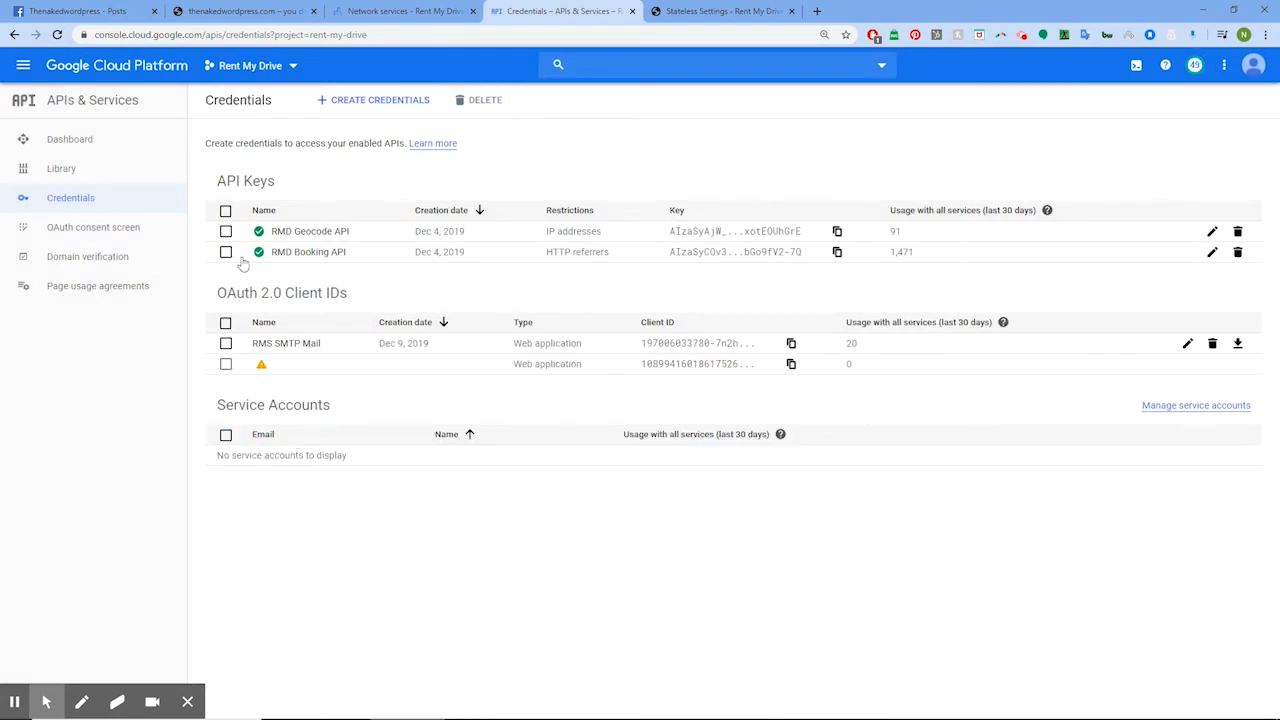
pyautogui.click(57, 34)
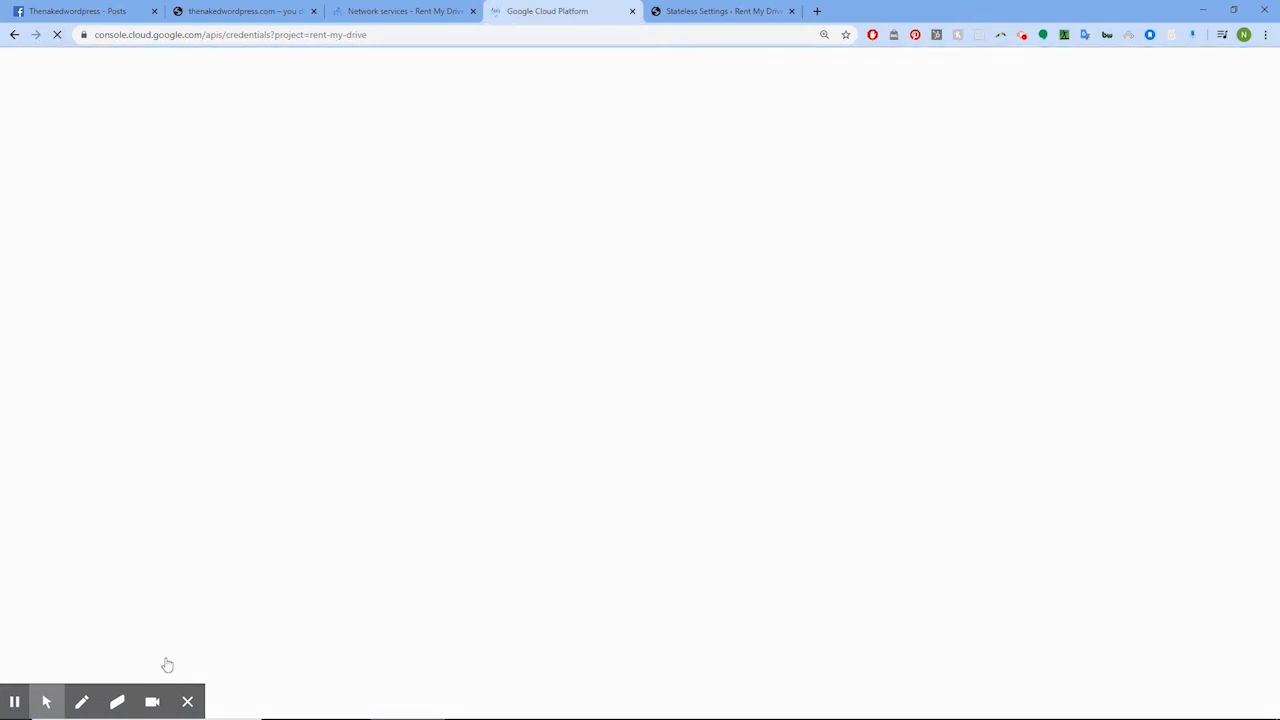
pyautogui.click(187, 704)
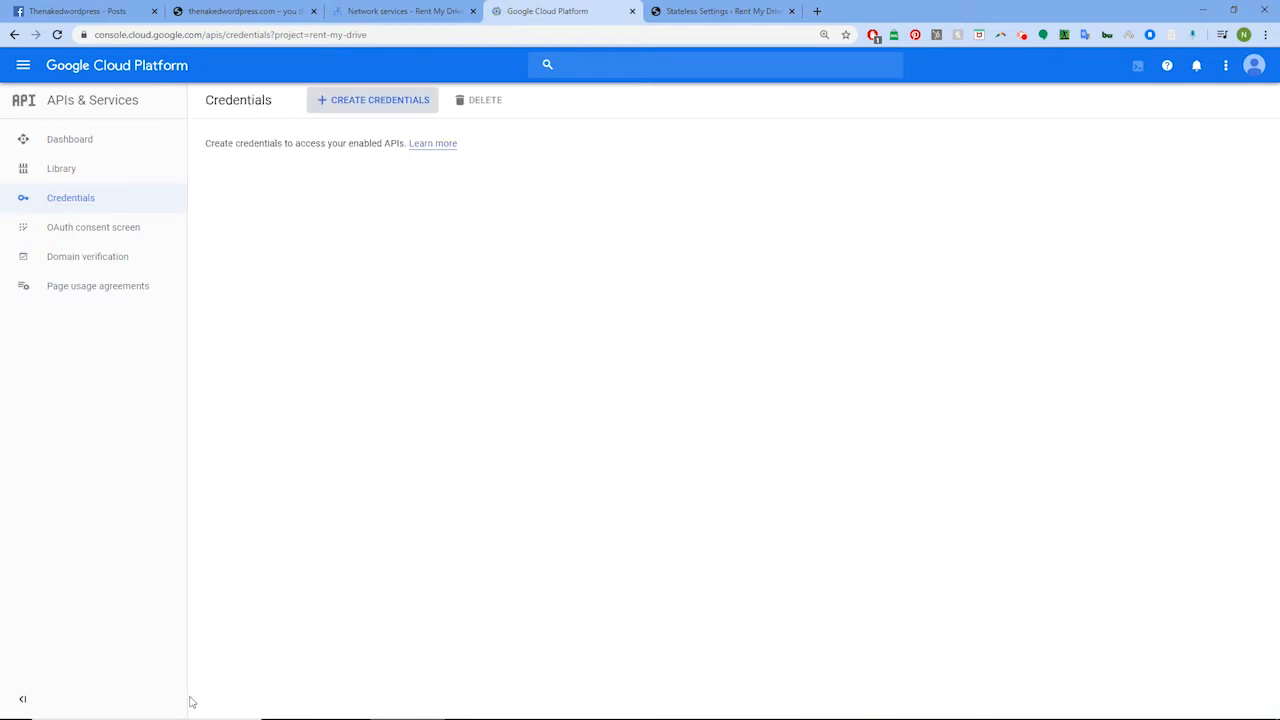
# Step: Create a new service account named rmd-serv-1 from the Credentials page
pyautogui.click(374, 103)
pyautogui.click(370, 224)
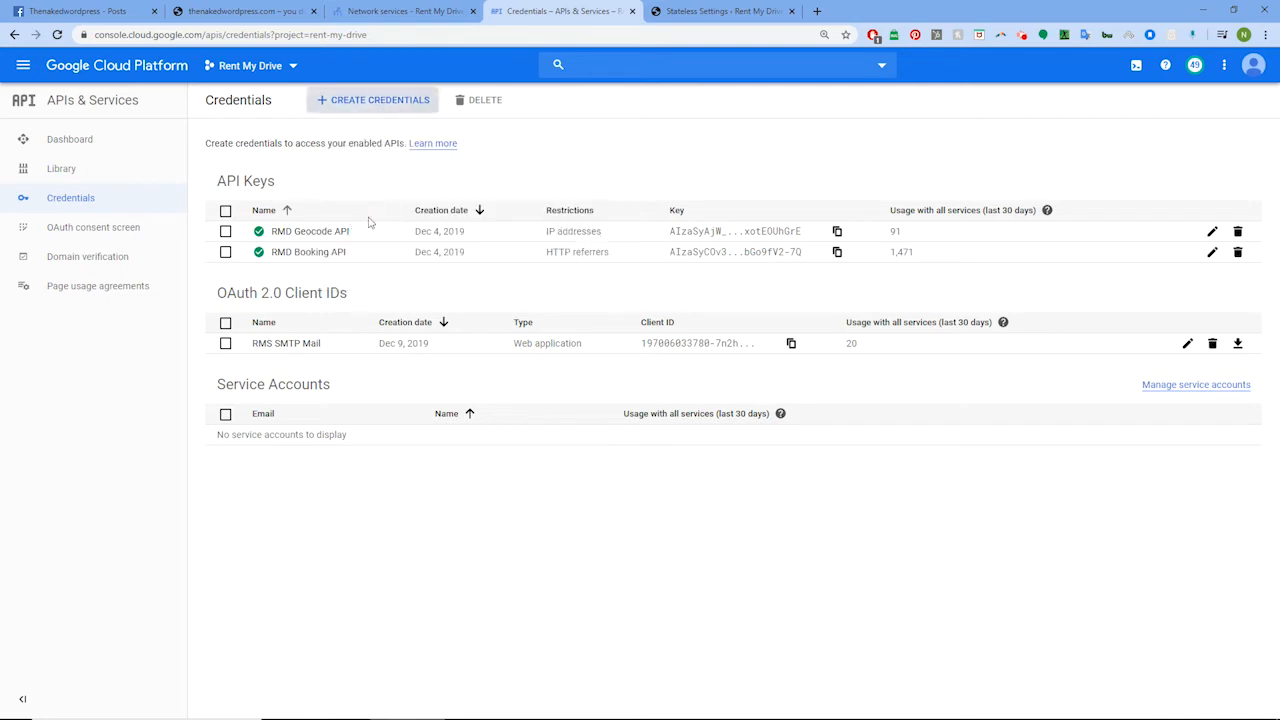
pyautogui.click(270, 227)
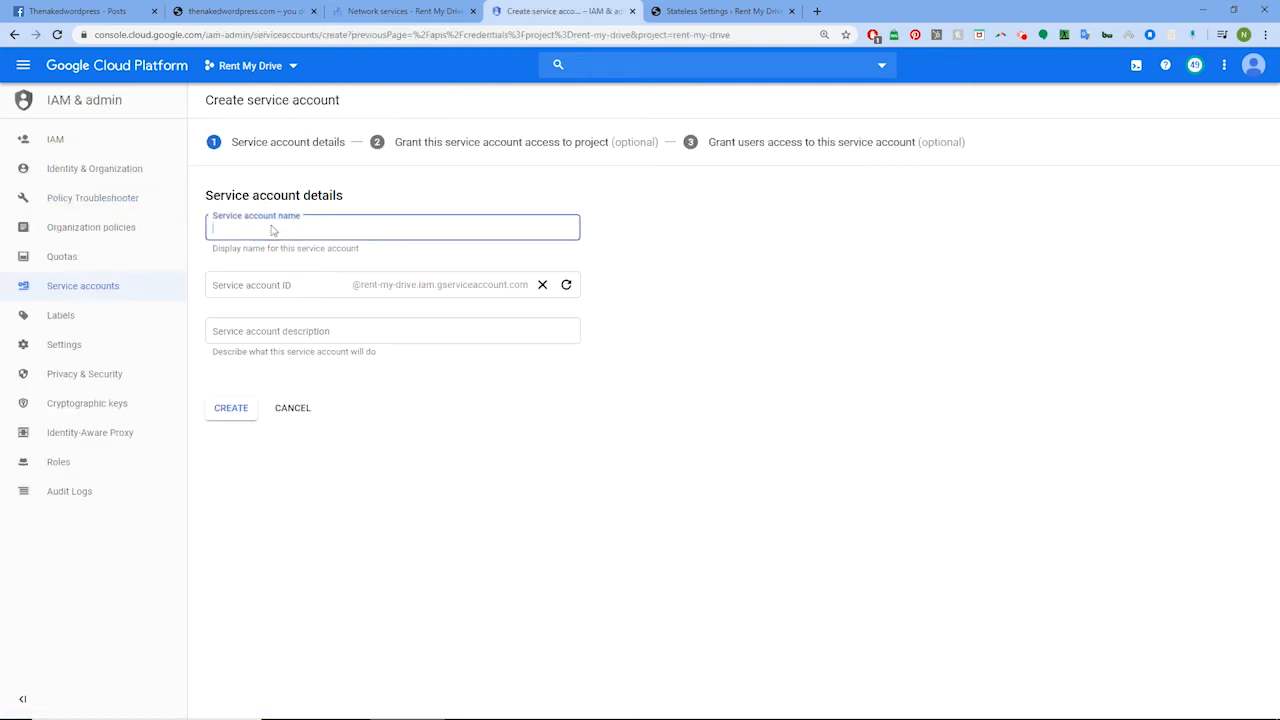
pyautogui.write('rmd-')
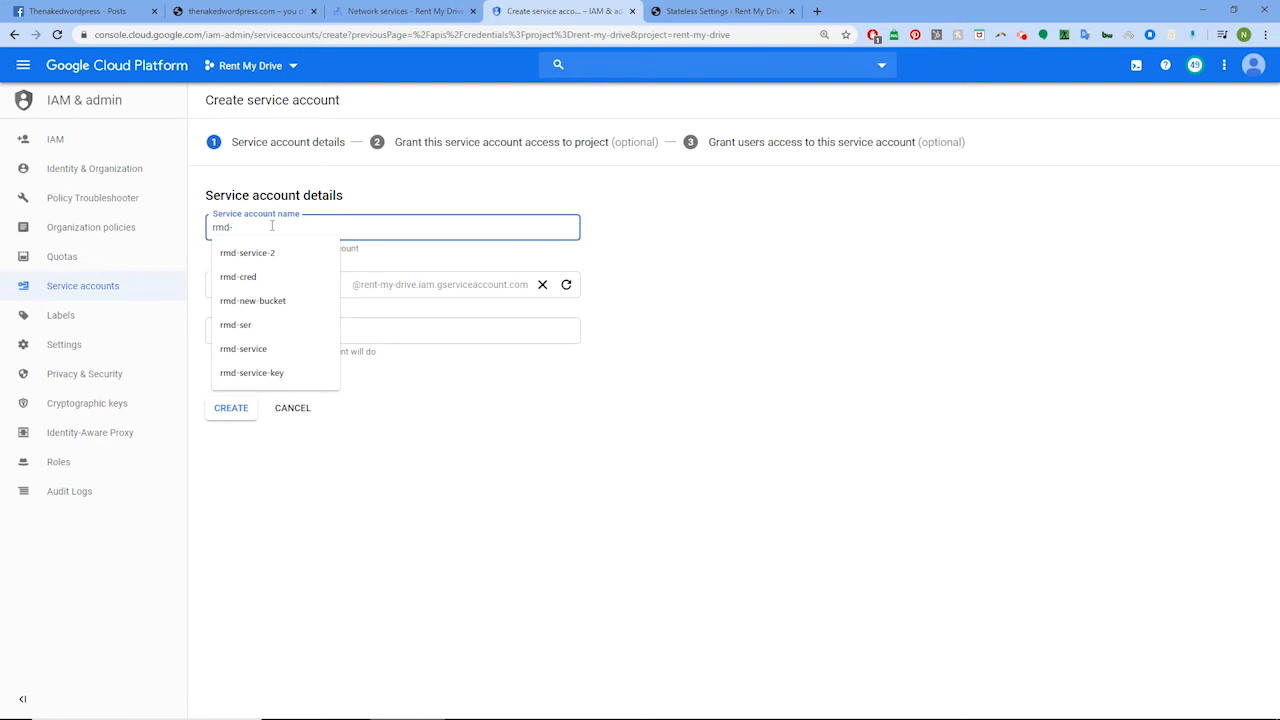
pyautogui.write('serv-1')
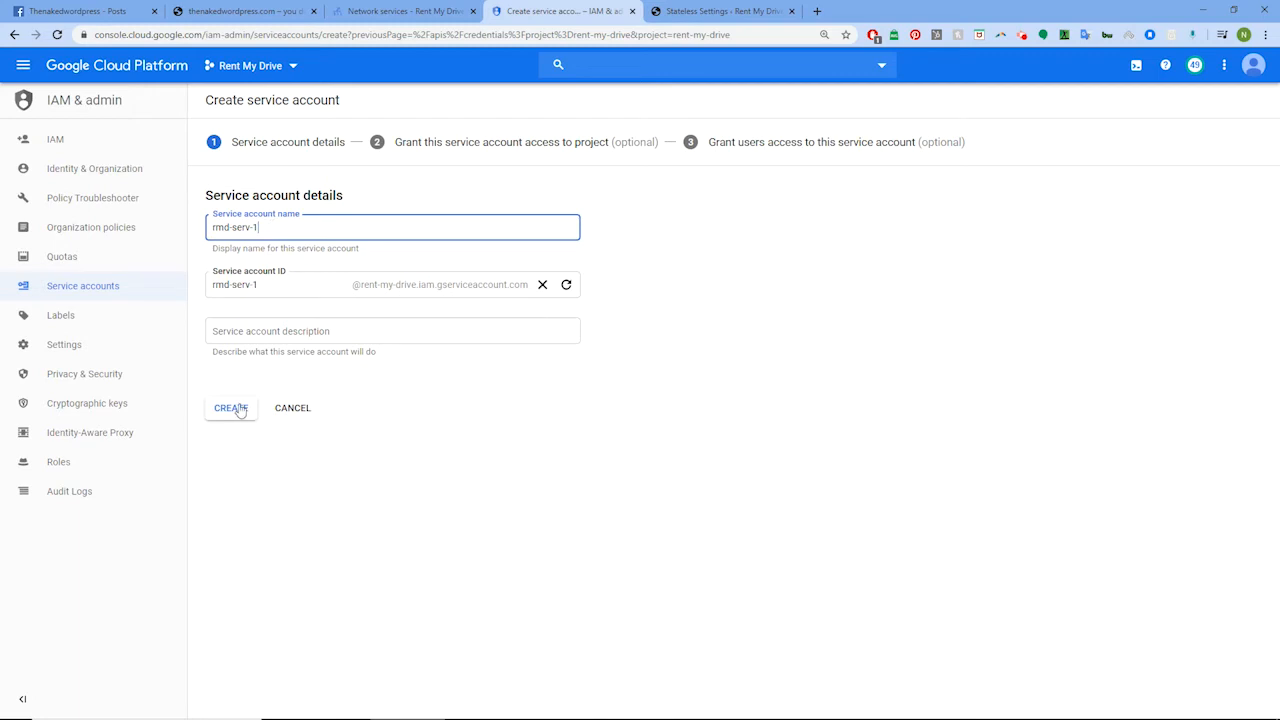
pyautogui.click(240, 408)
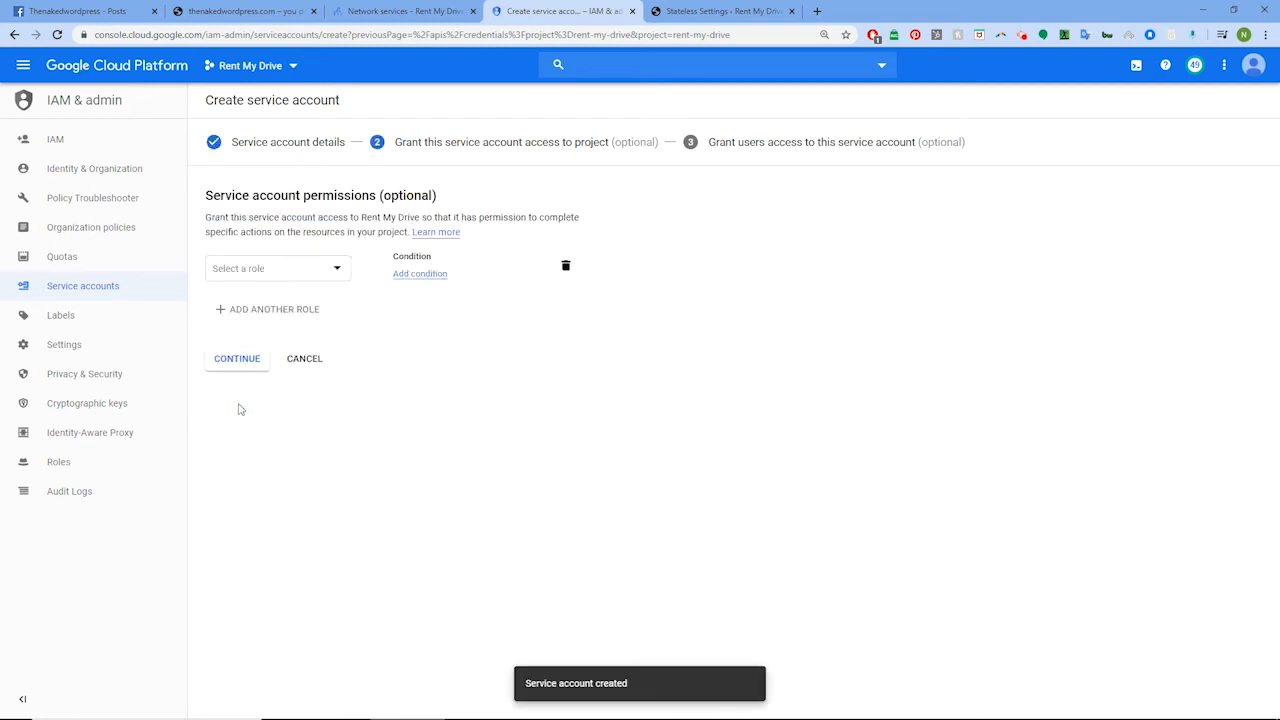
# Step: Grant the new service account the Storage Admin role and continue to the user access stage
pyautogui.click(336, 268)
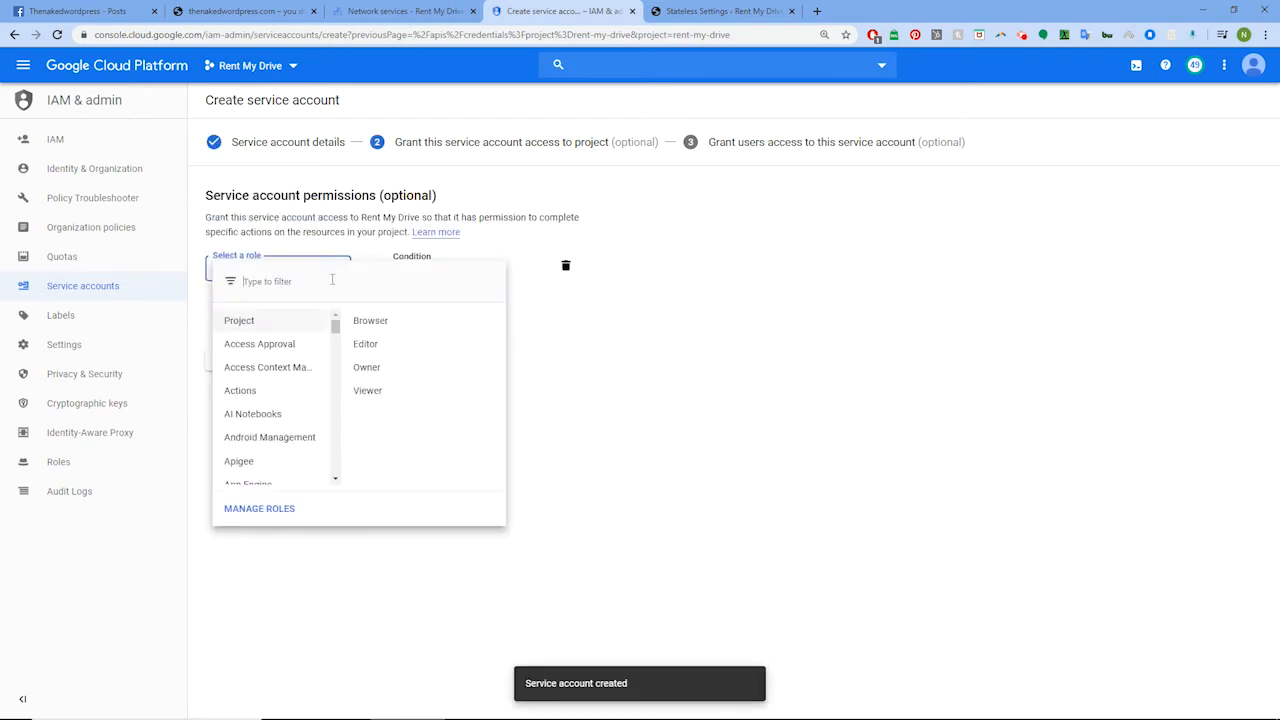
pyautogui.moveTo(335, 326); pyautogui.dragTo(294, 477)
pyautogui.click(294, 477)
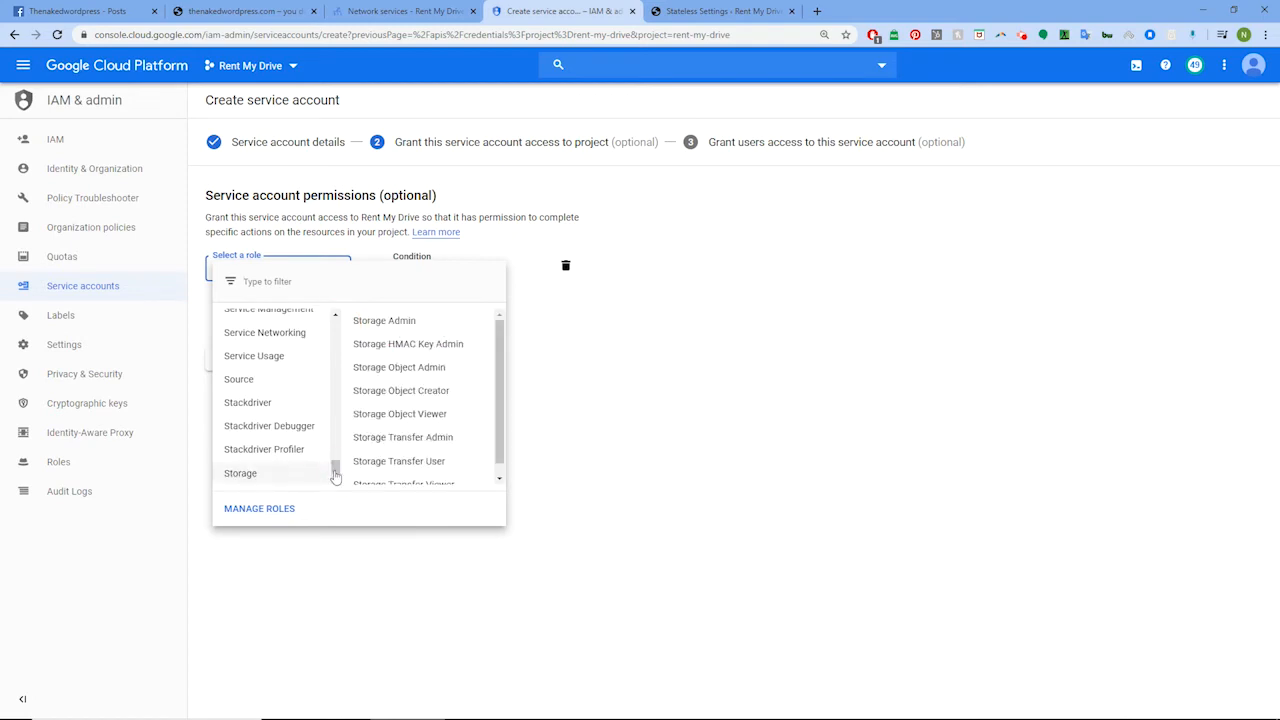
pyautogui.click(414, 326)
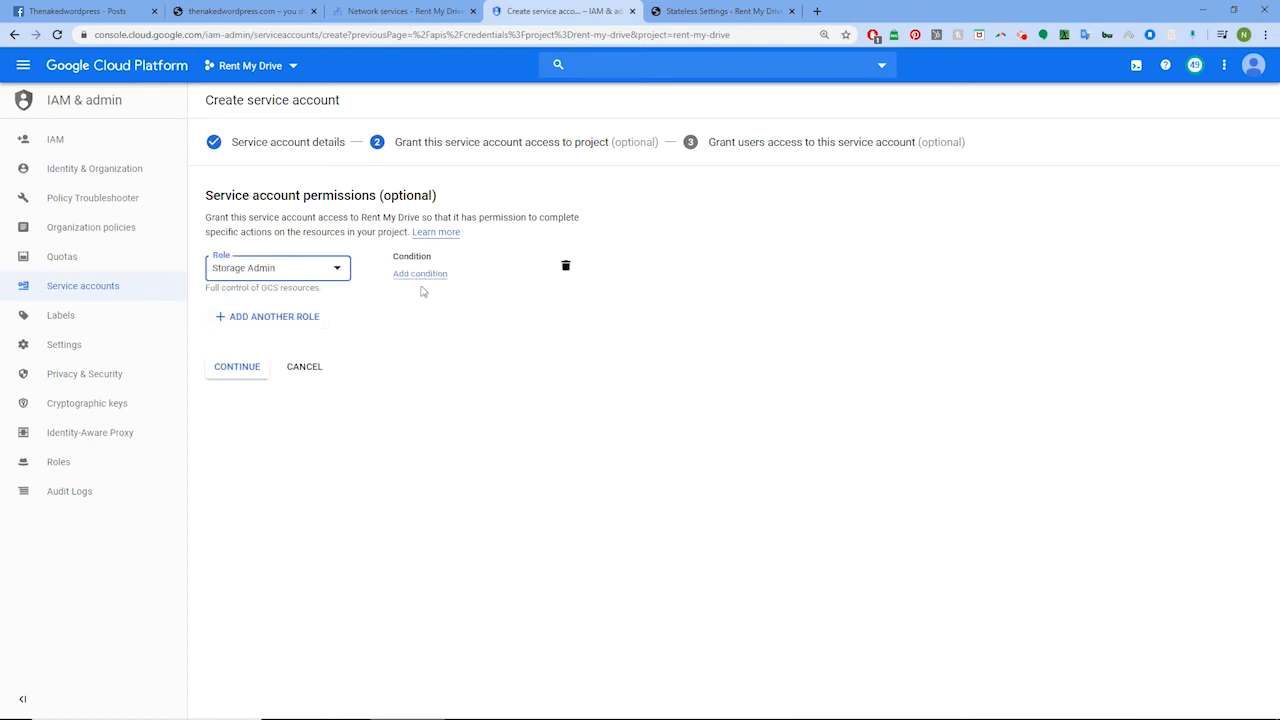
pyautogui.click(239, 372)
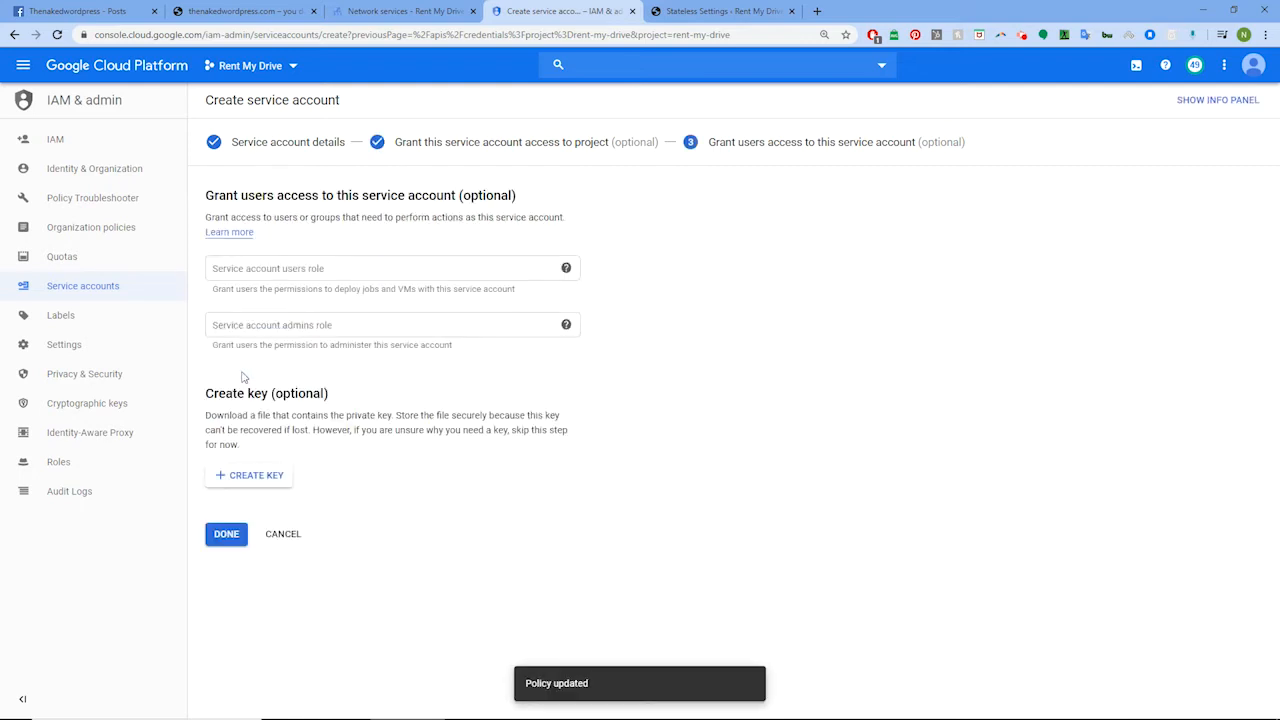
# Step: Create and download a JSON private key for the service account, and finish the account setup
pyautogui.click(258, 477)
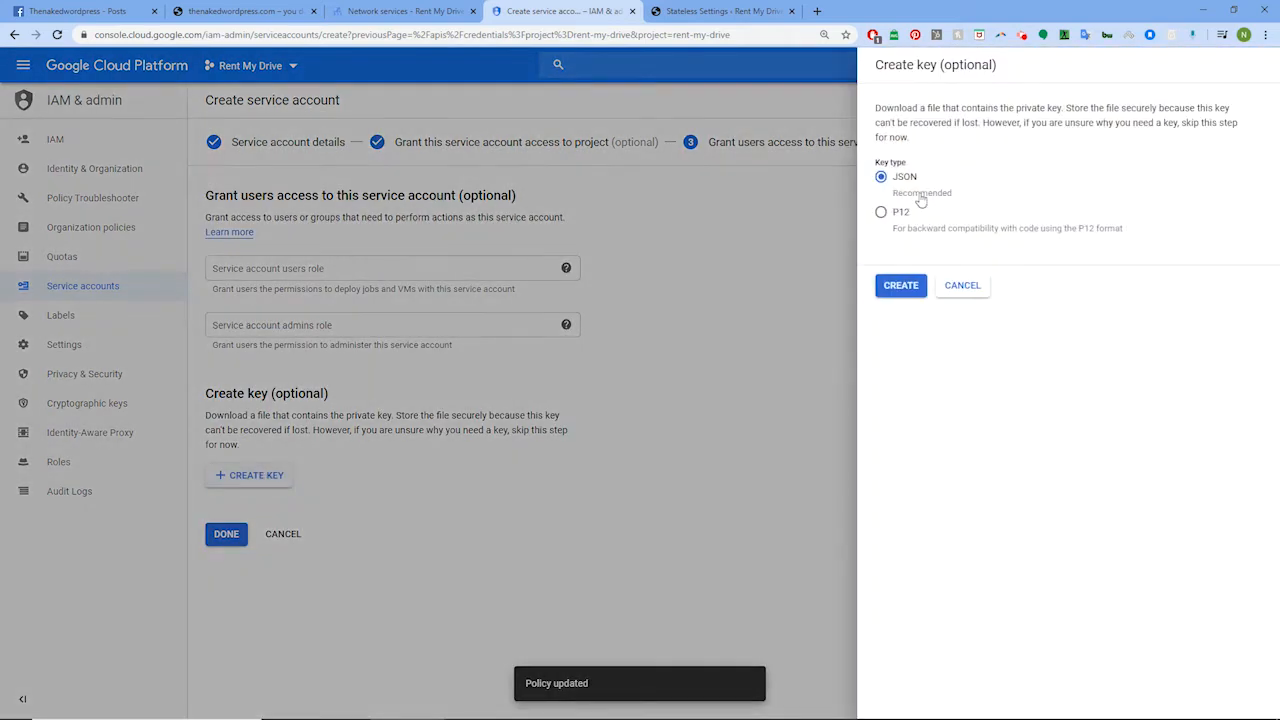
pyautogui.moveTo(882, 716)
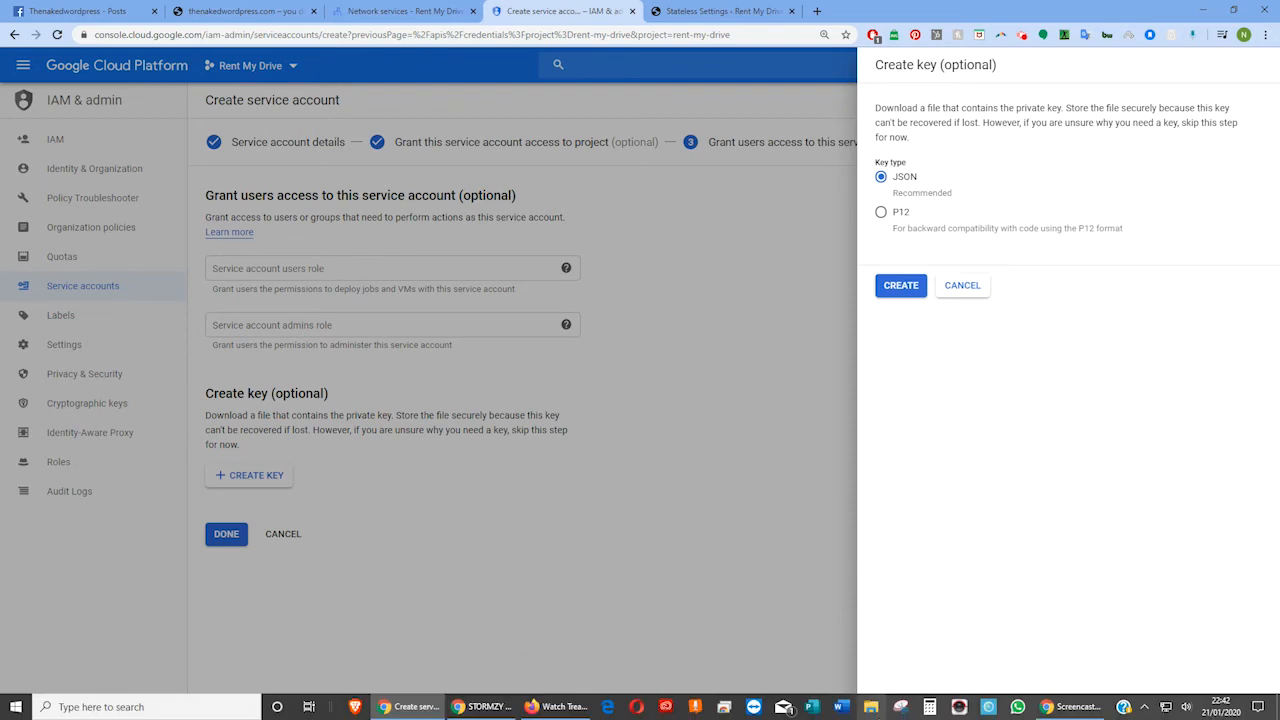
pyautogui.click(902, 286)
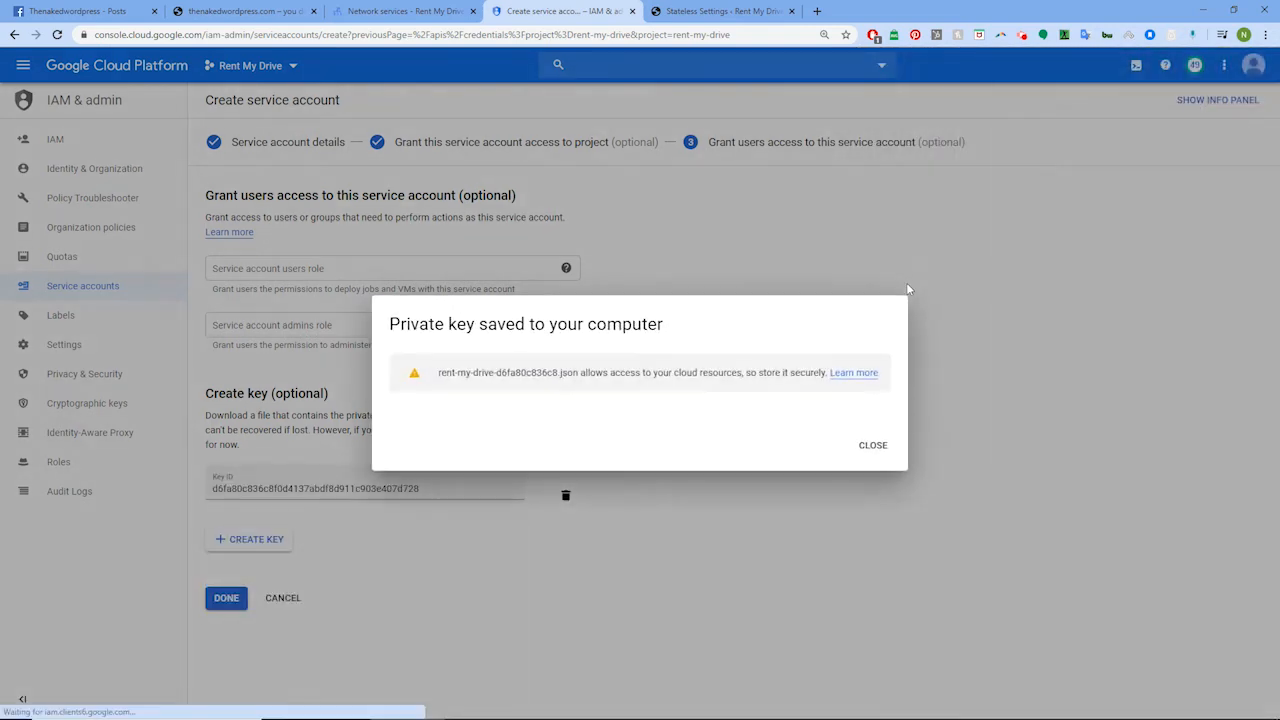
pyautogui.click(868, 448)
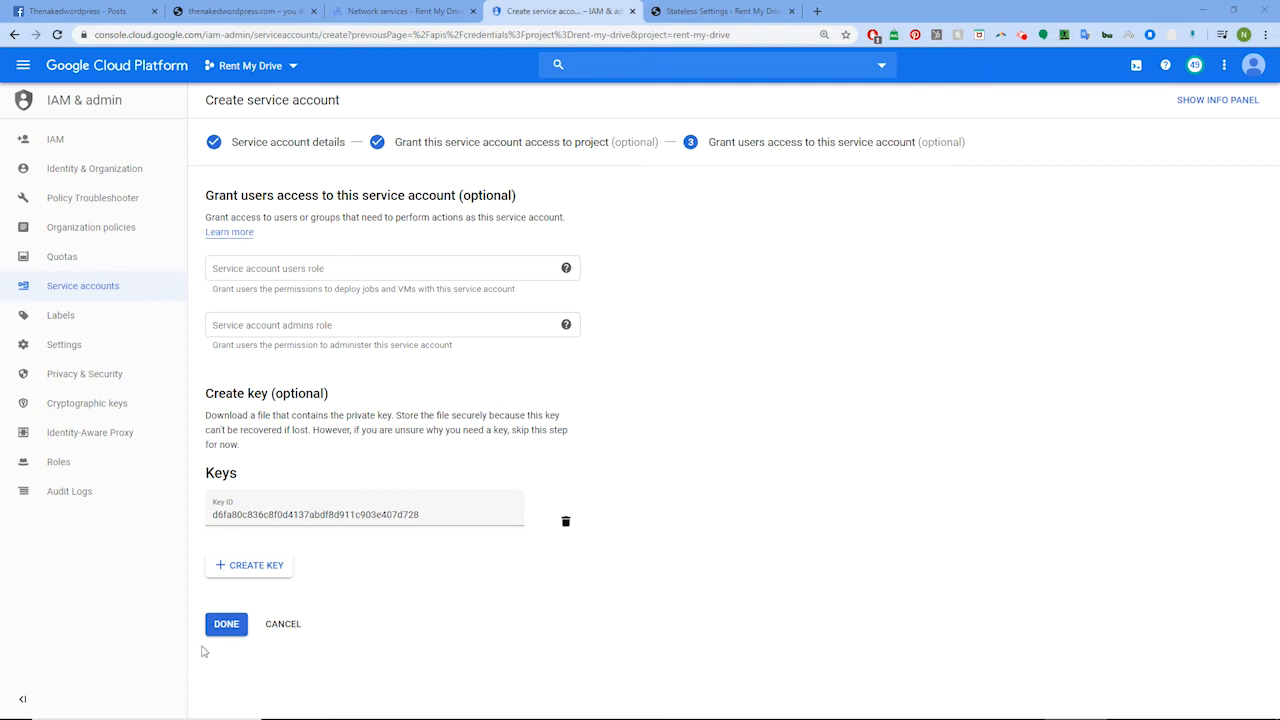
pyautogui.click(226, 624)
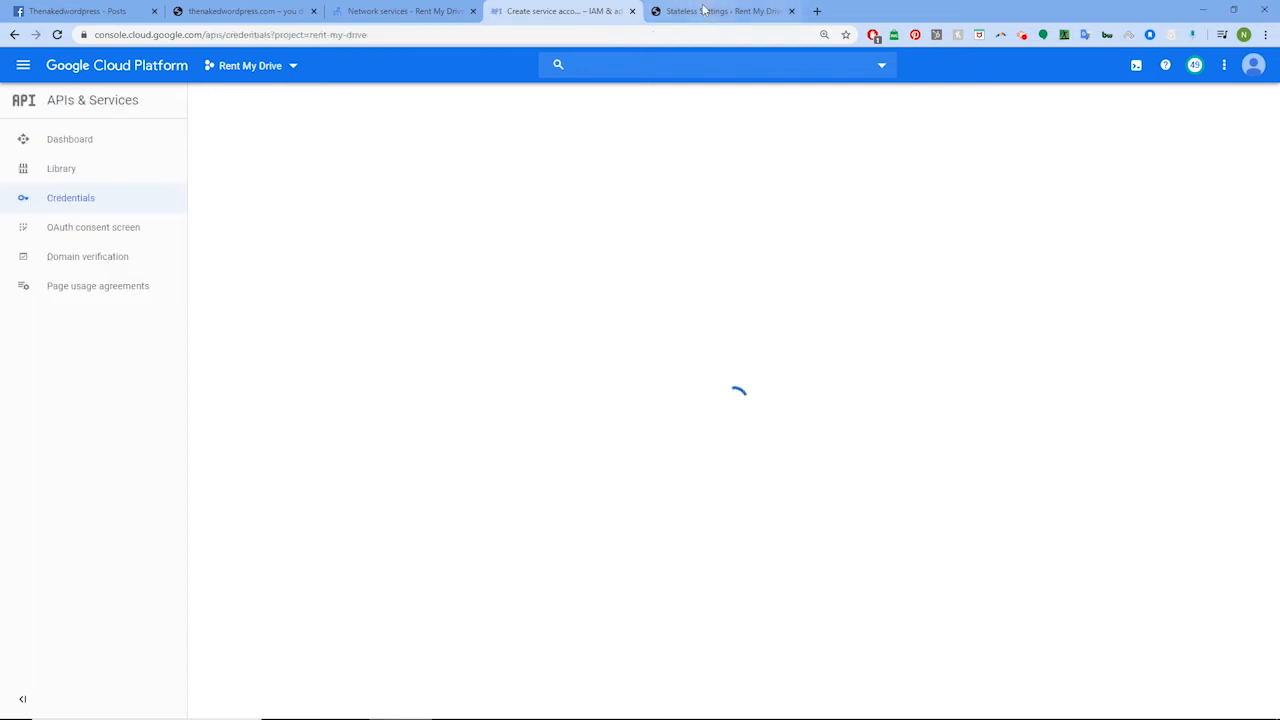
# Step: Open the details of the rmd-lb-ip load balancer and copy its storage bucket name, rmd-bucket-2
pyautogui.hotkey('ctrl', 'Tab')
pyautogui.click(443, 624)
pyautogui.click(413, 9)
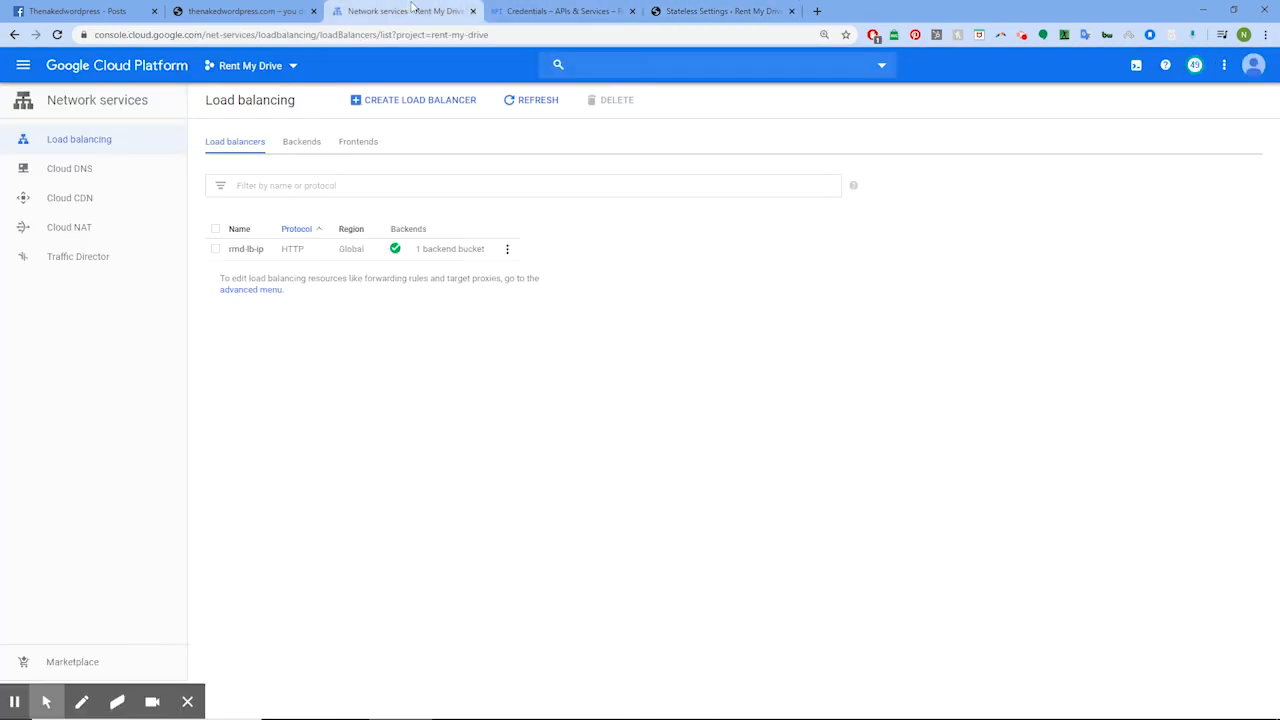
pyautogui.click(531, 9)
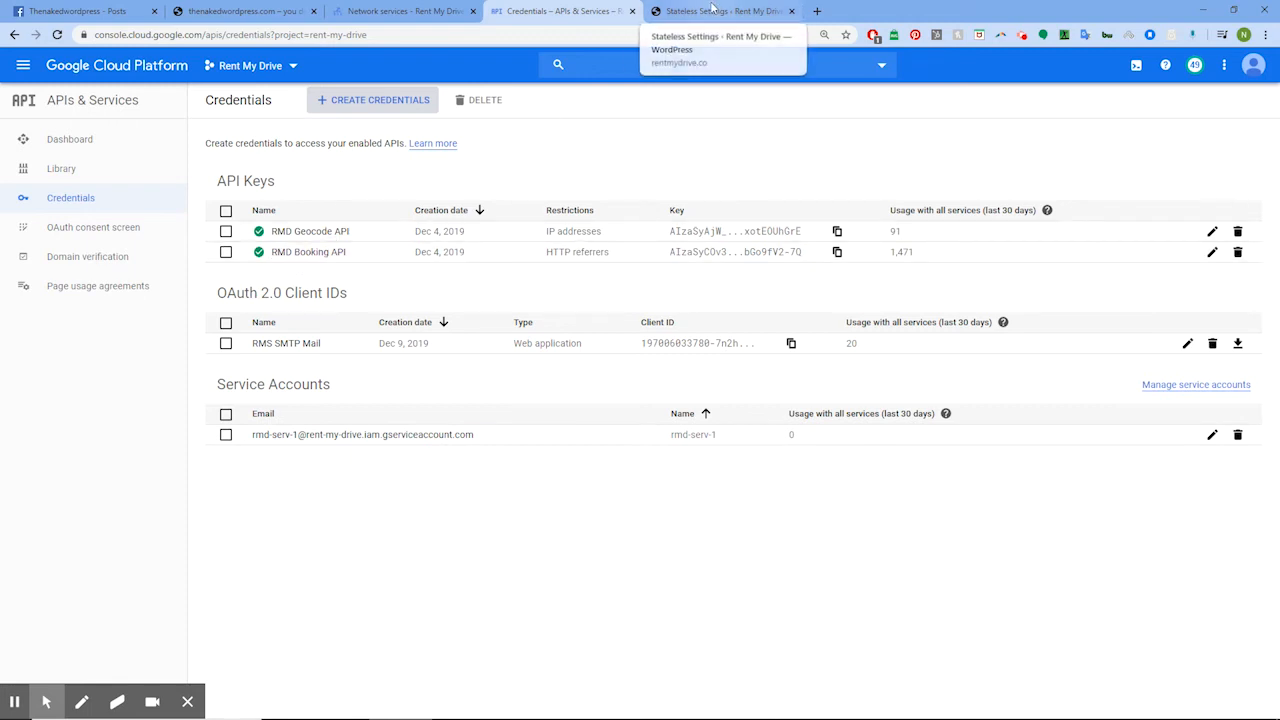
pyautogui.click(398, 11)
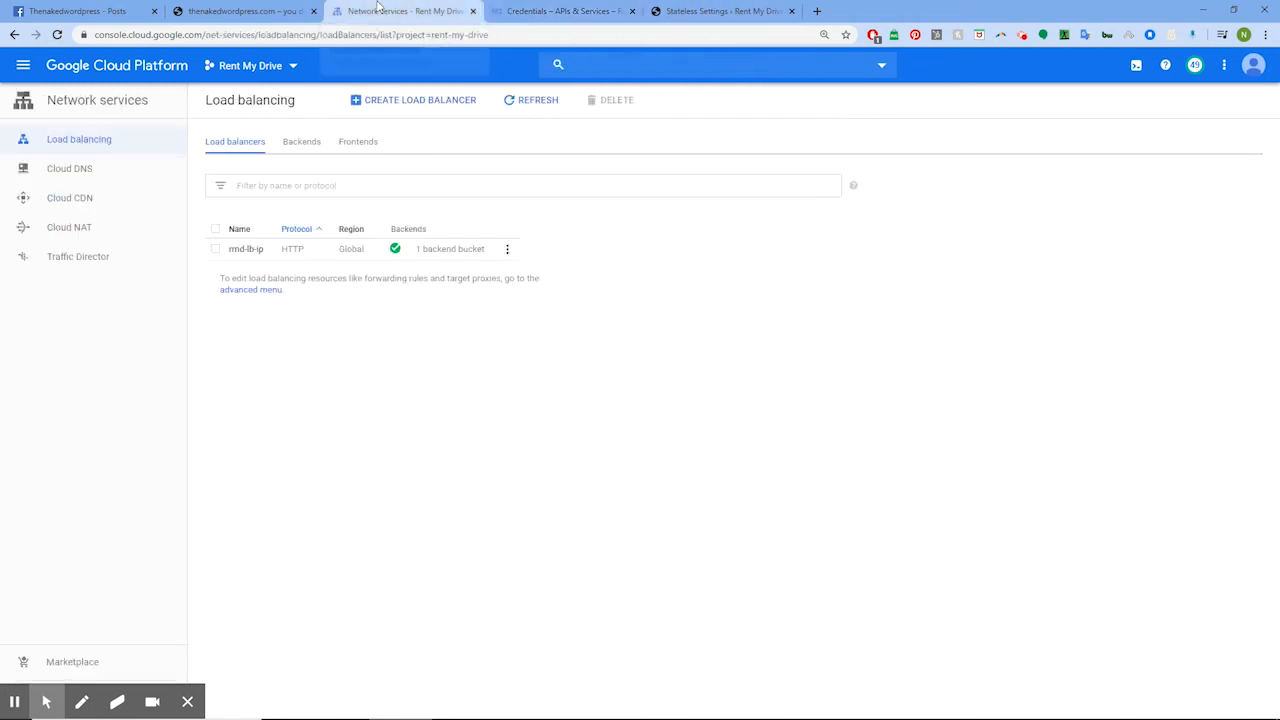
pyautogui.click(247, 250)
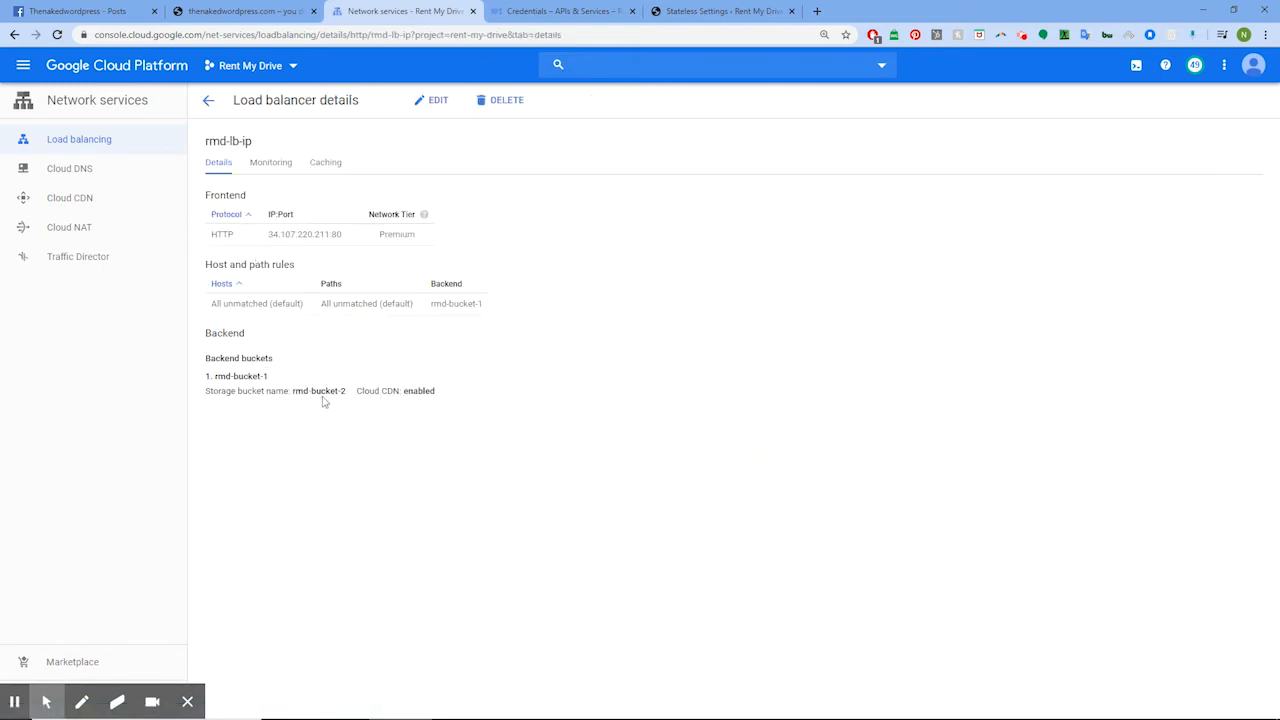
pyautogui.moveTo(345, 392); pyautogui.dragTo(290, 394)
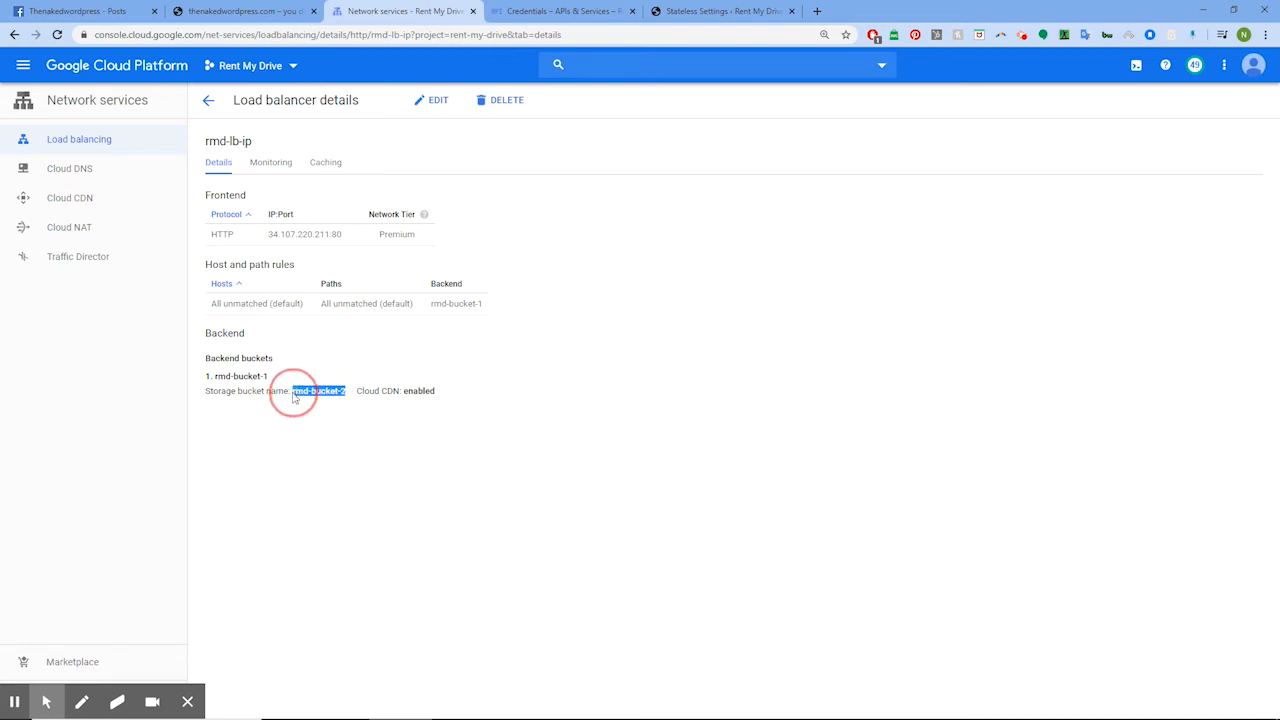
pyautogui.rightClick(303, 396)
pyautogui.click(334, 404)
# Step: Switch to the WordPress Stateless Settings page, enter rmd-bucket-2 as the bucket and set the mode to Stateless
pyautogui.click(736, 9)
pyautogui.click(366, 440)
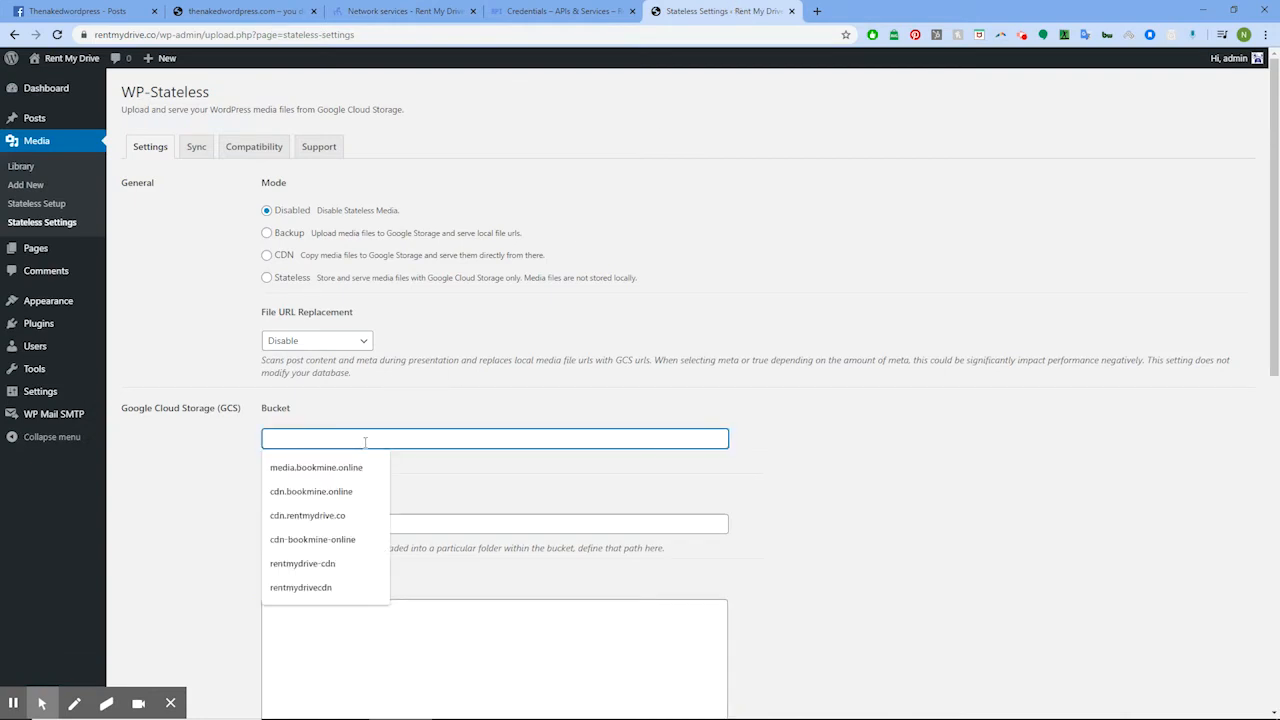
pyautogui.hotkey('ctrl', 'v')
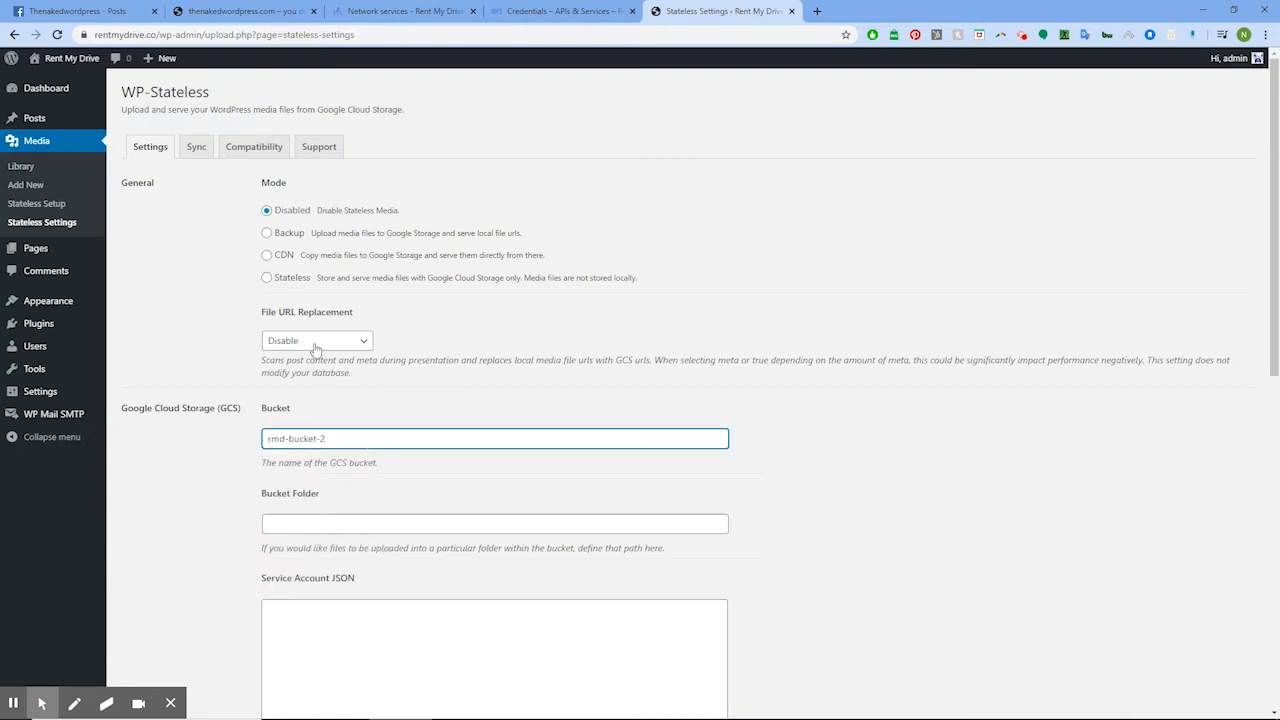
pyautogui.click(267, 278)
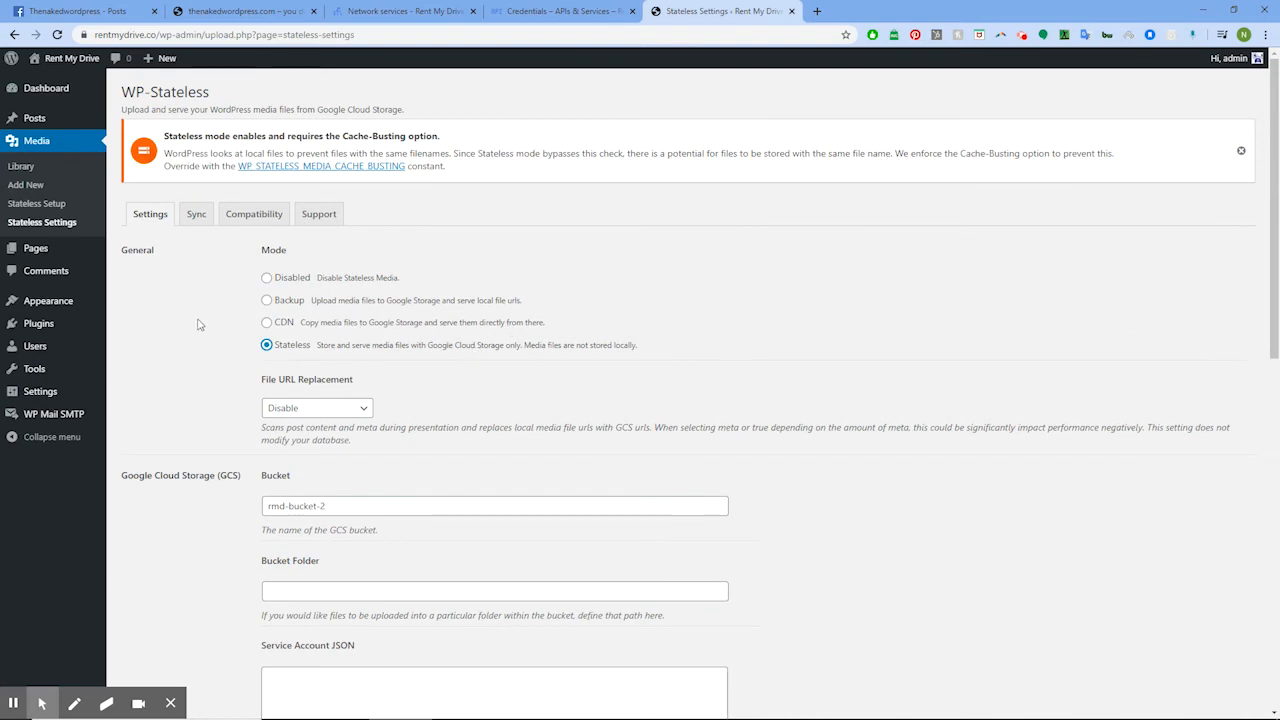
# Step: Copy the whole private key JSON from the downloaded file in Notepad and paste it into the Service Account JSON field
pyautogui.scroll(-2, 258, 302)
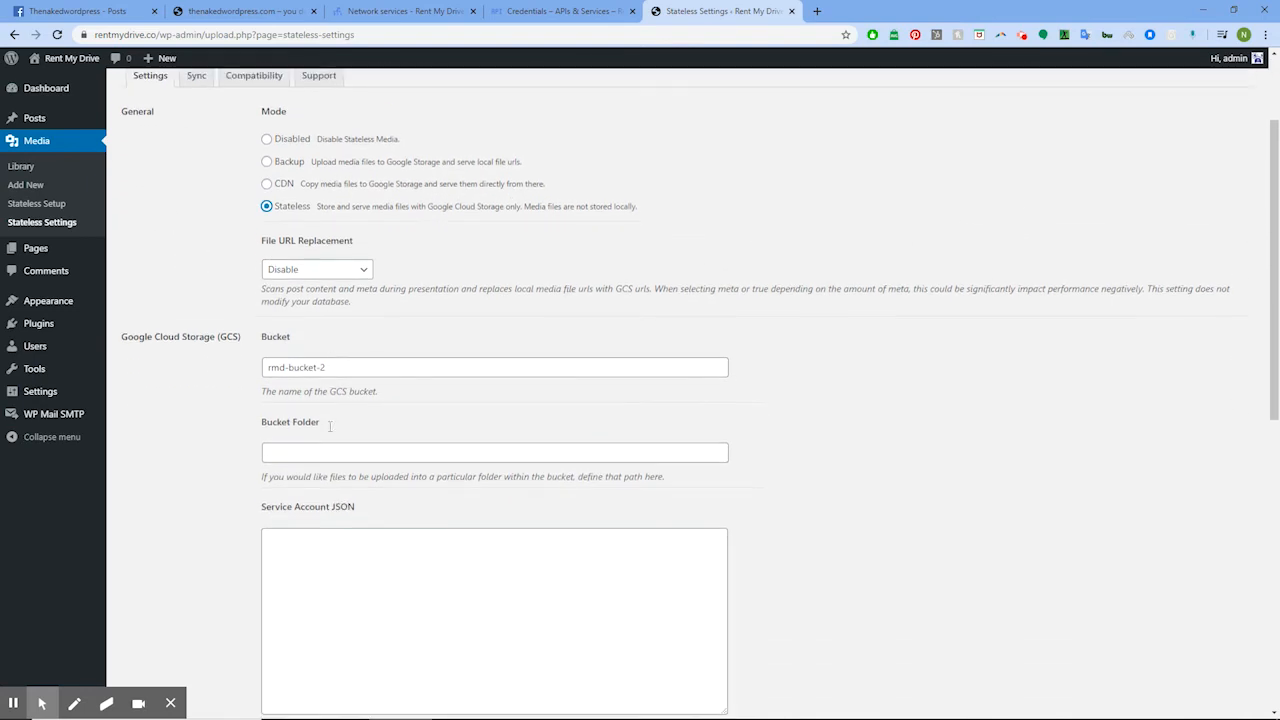
pyautogui.click(353, 506)
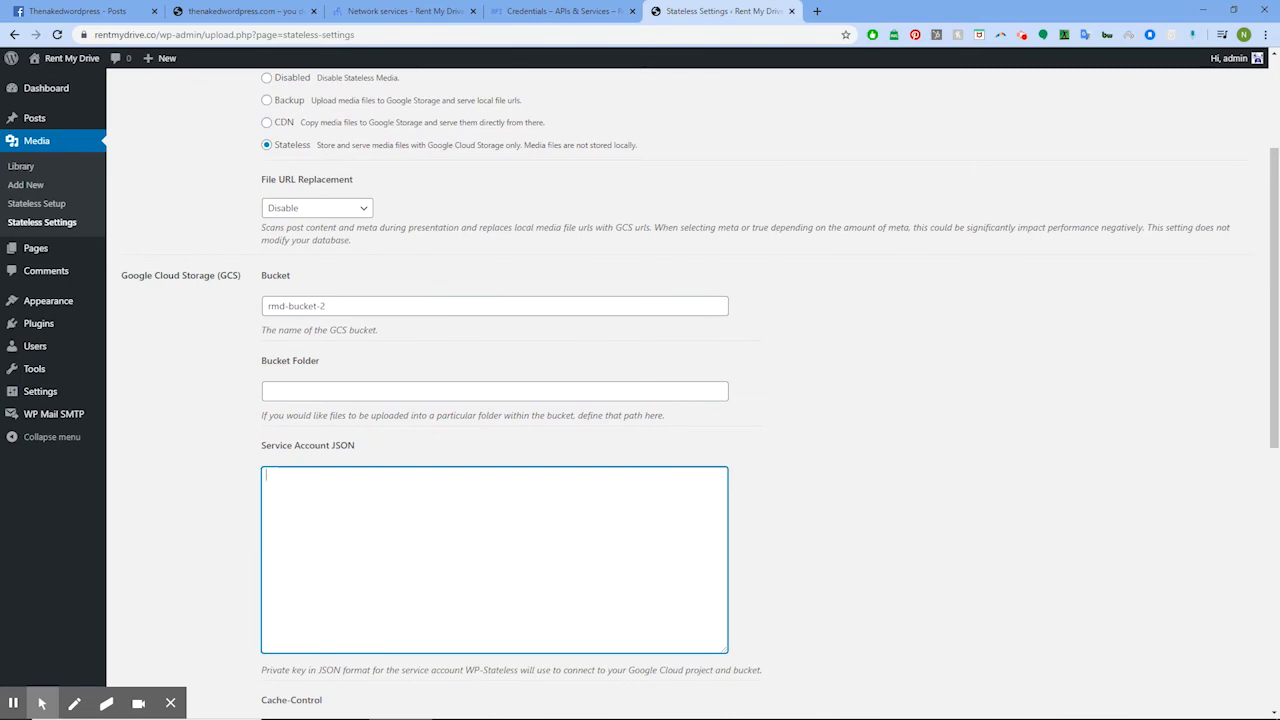
pyautogui.moveTo(1279, 325); pyautogui.dragTo(680, 130)
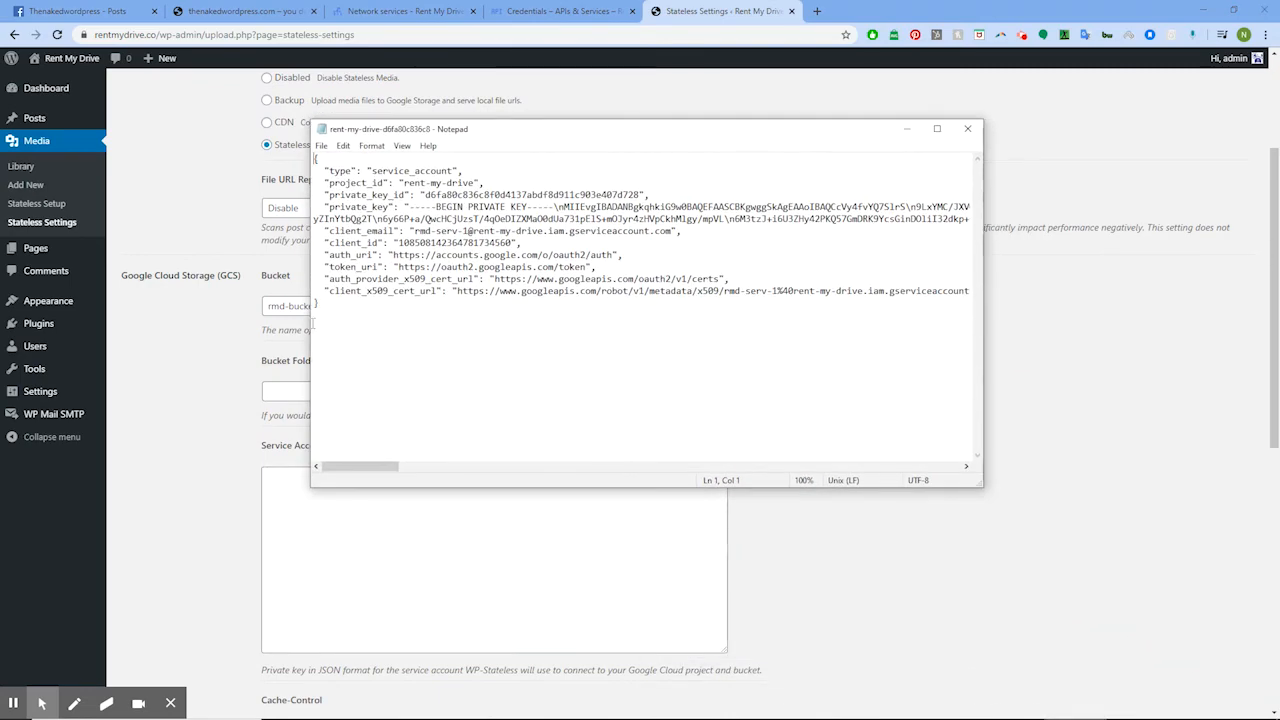
pyautogui.moveTo(316, 304); pyautogui.dragTo(318, 157)
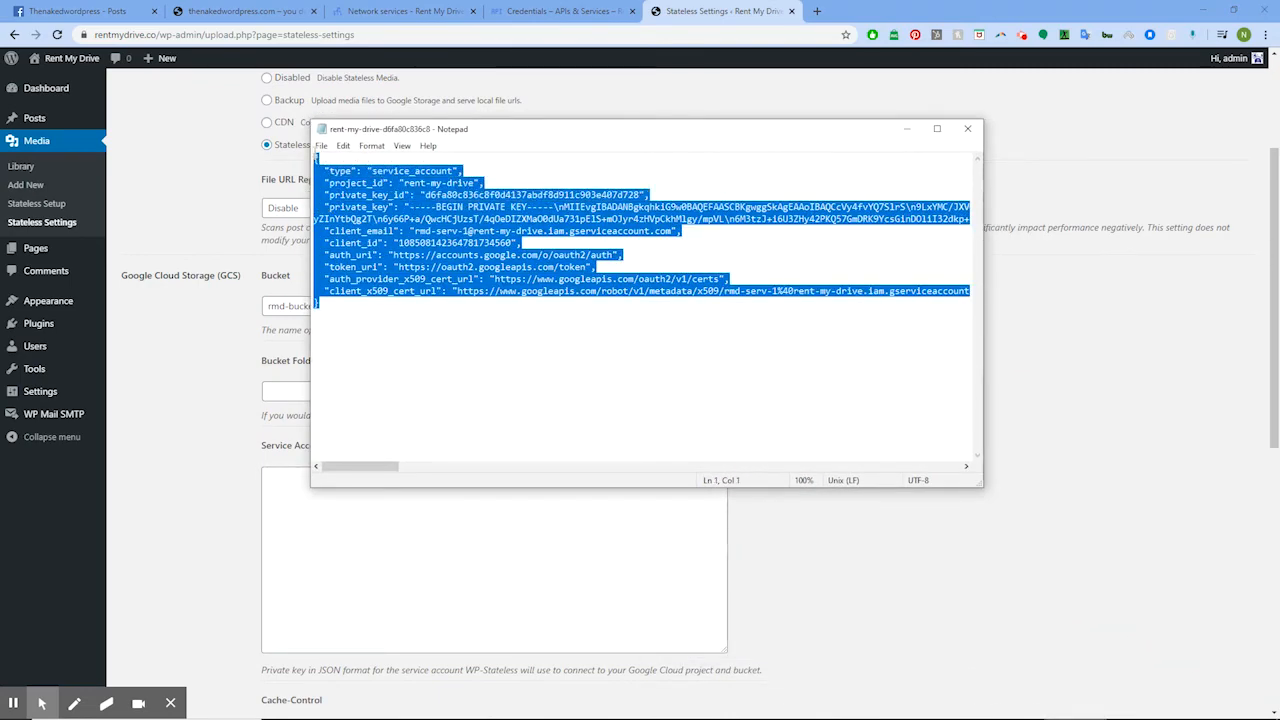
pyautogui.rightClick(369, 186)
pyautogui.click(290, 230)
pyautogui.click(907, 128)
pyautogui.click(304, 525)
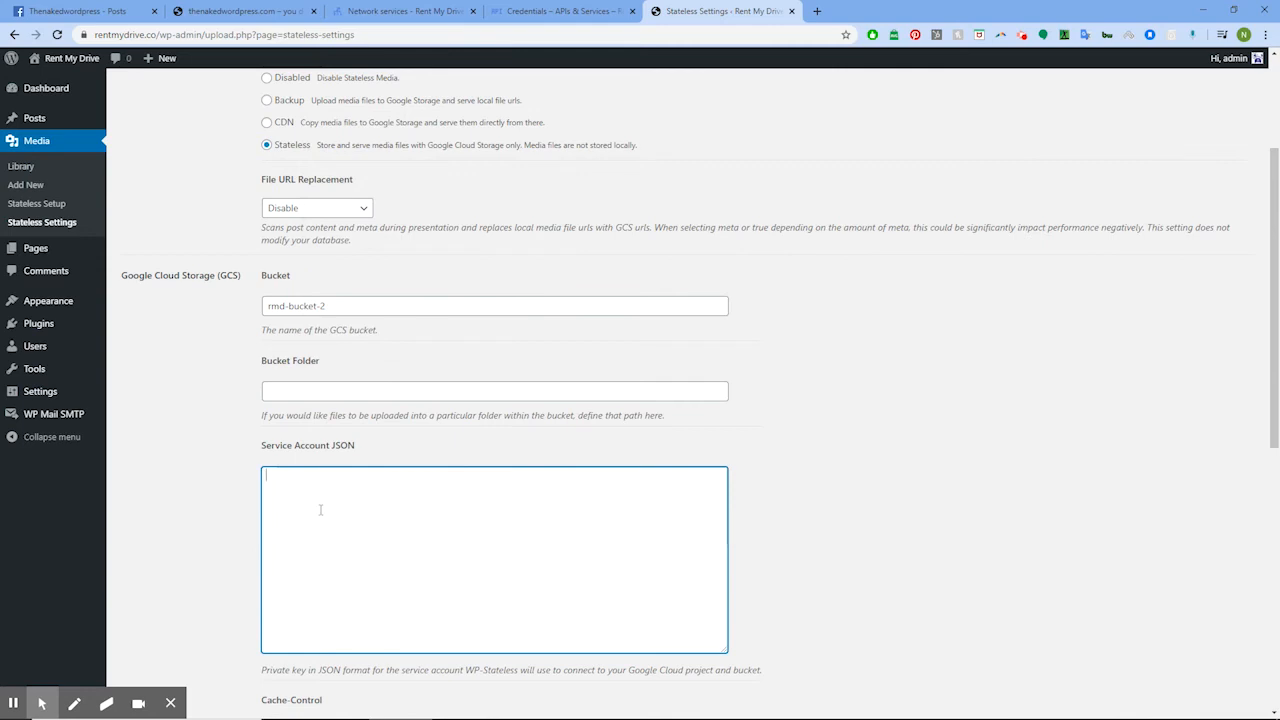
pyautogui.hotkey('ctrl', 'v')
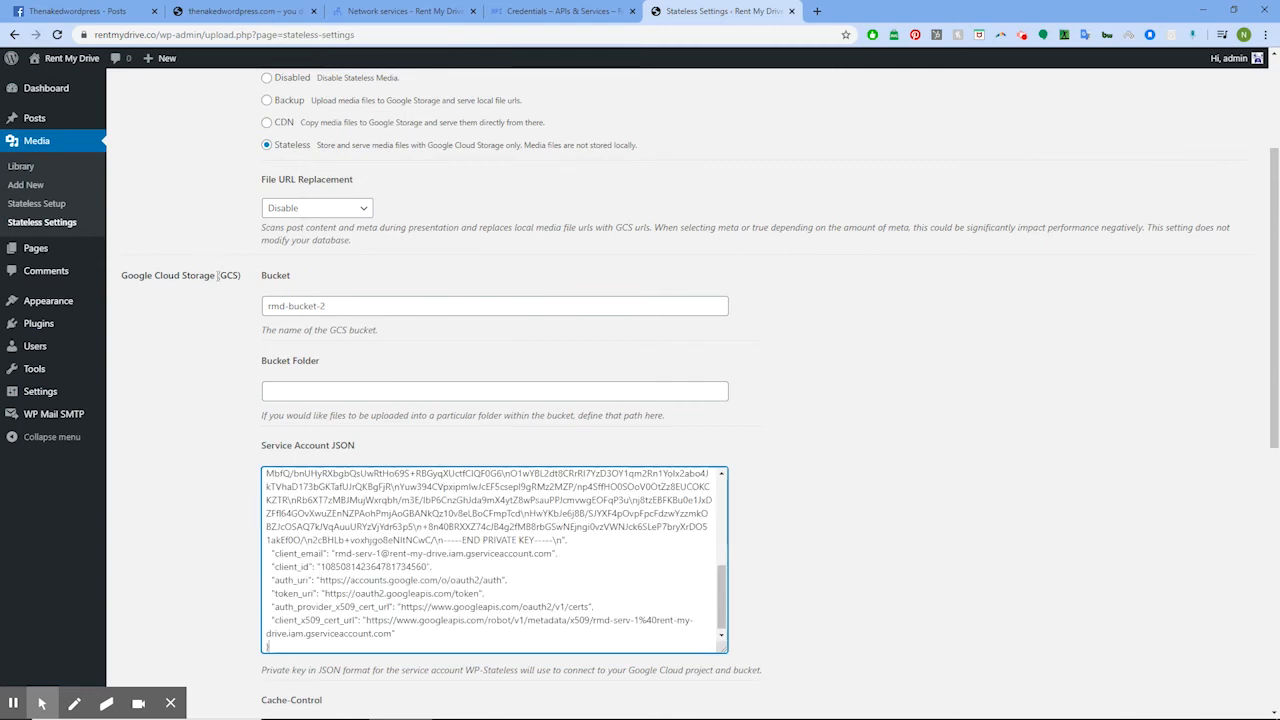
# Step: Review the remaining WP-Stateless settings and save the changes
pyautogui.scroll(1, 220, 283)
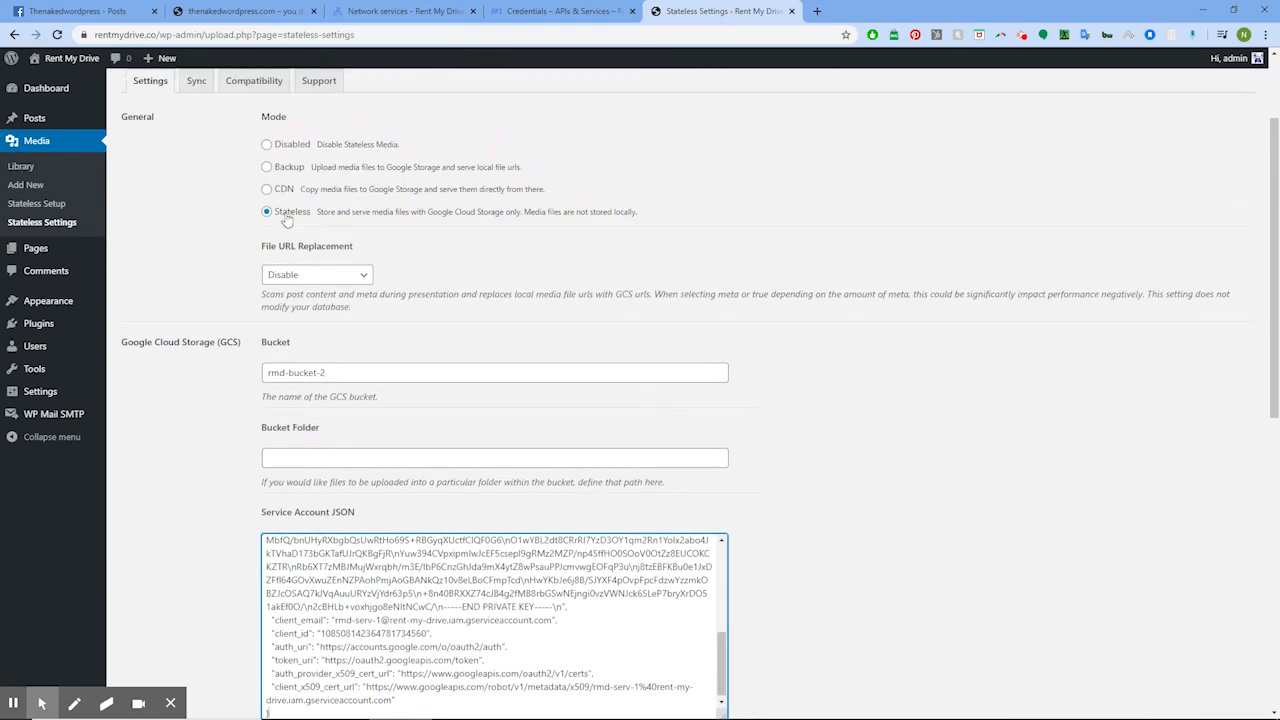
pyautogui.scroll(-1, 318, 268)
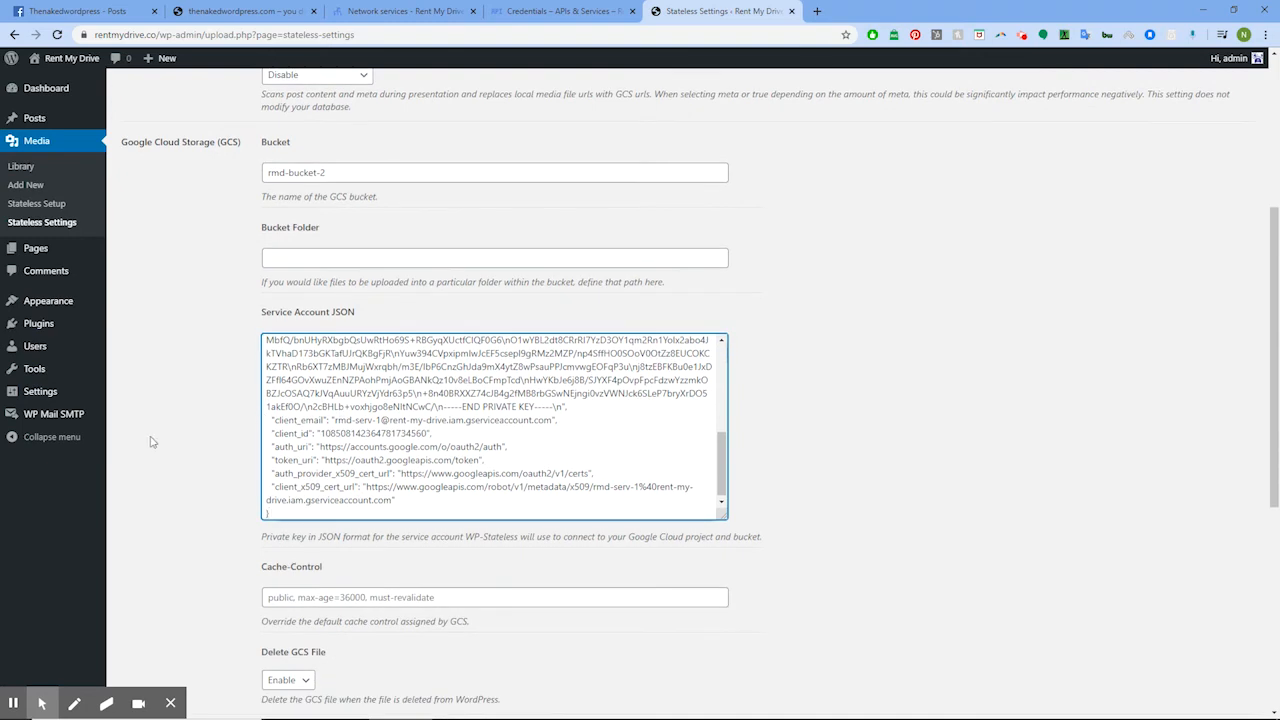
pyautogui.scroll(-5, 160, 445)
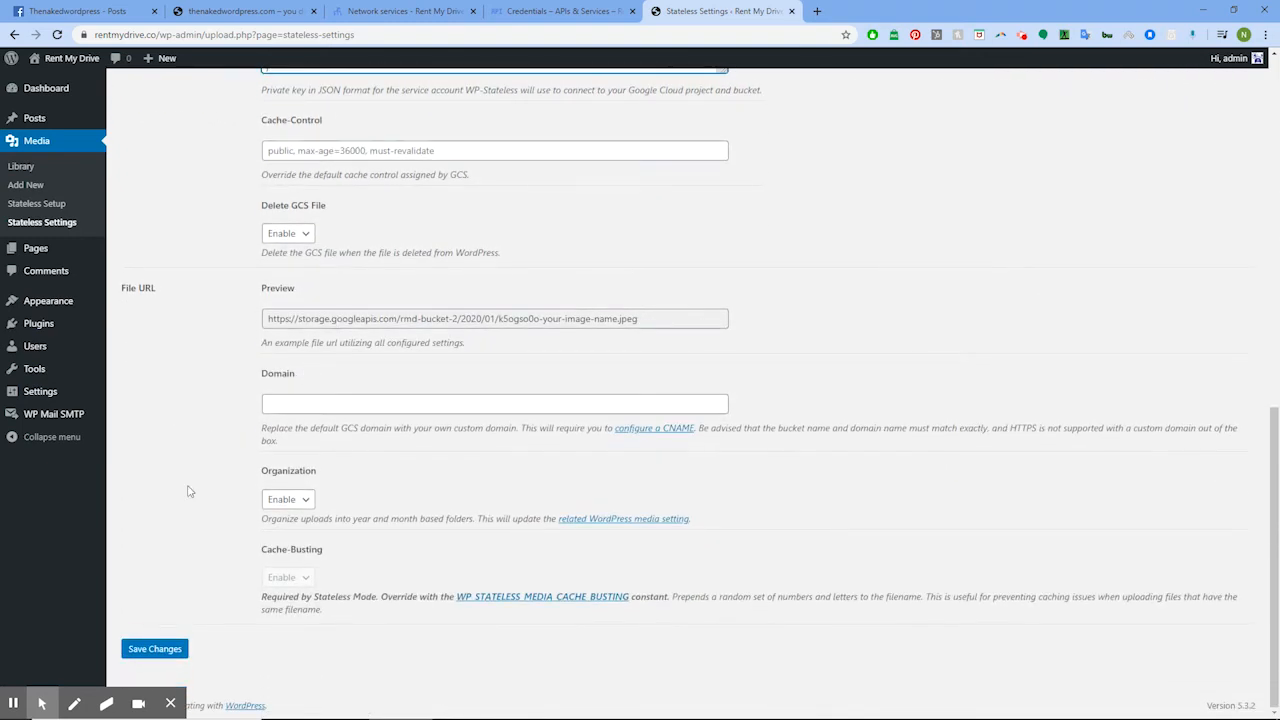
pyautogui.click(148, 652)
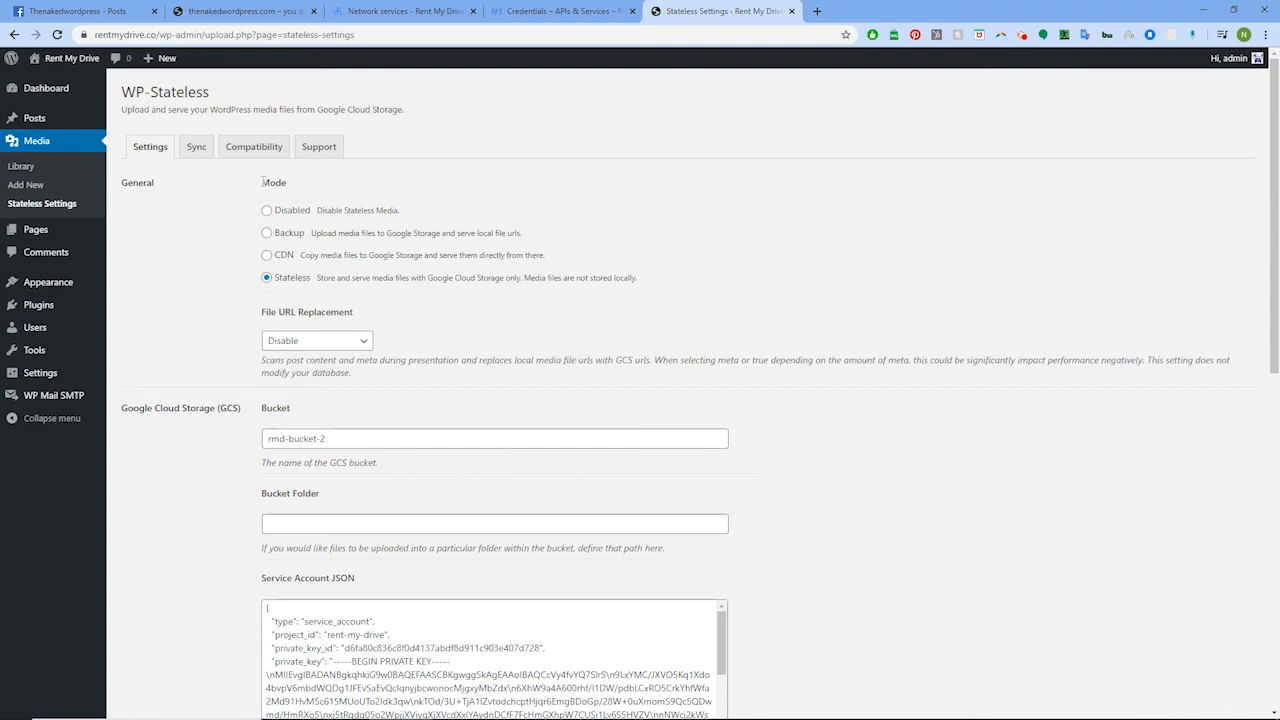
# Step: Permanently delete the Azure typo image from the WordPress media library
pyautogui.click(21, 168)
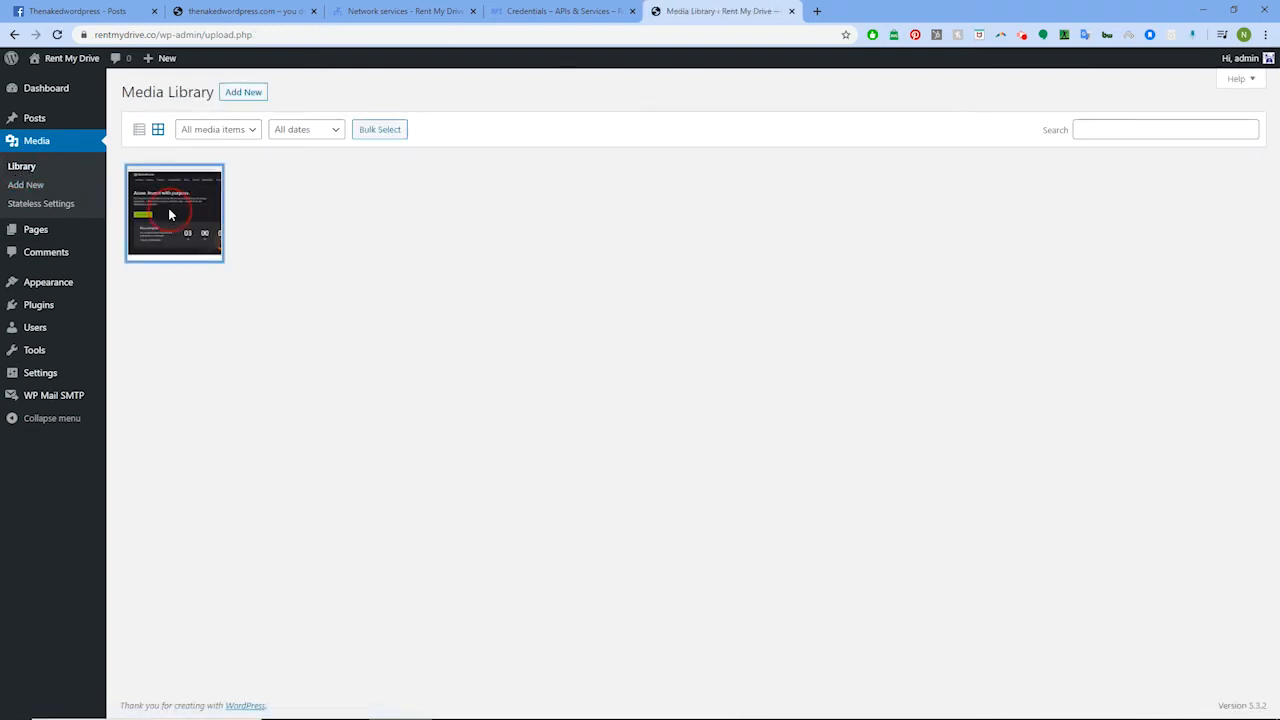
pyautogui.click(169, 208)
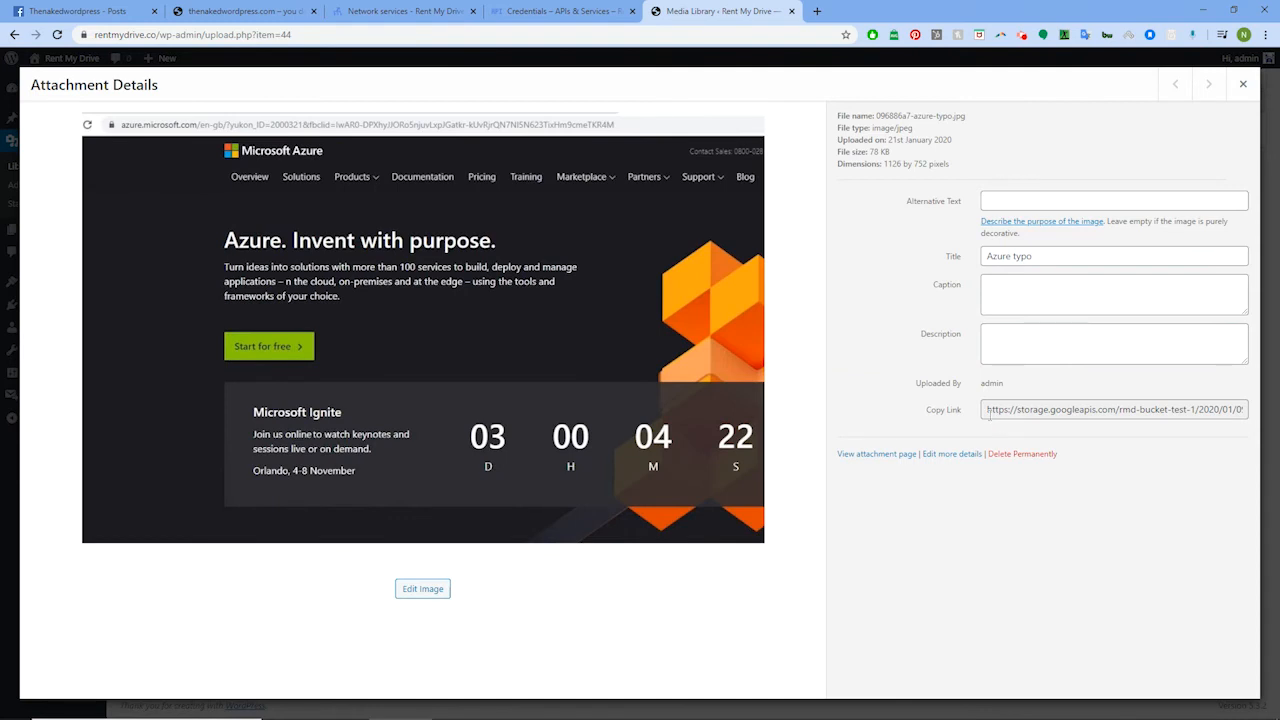
pyautogui.click(1025, 457)
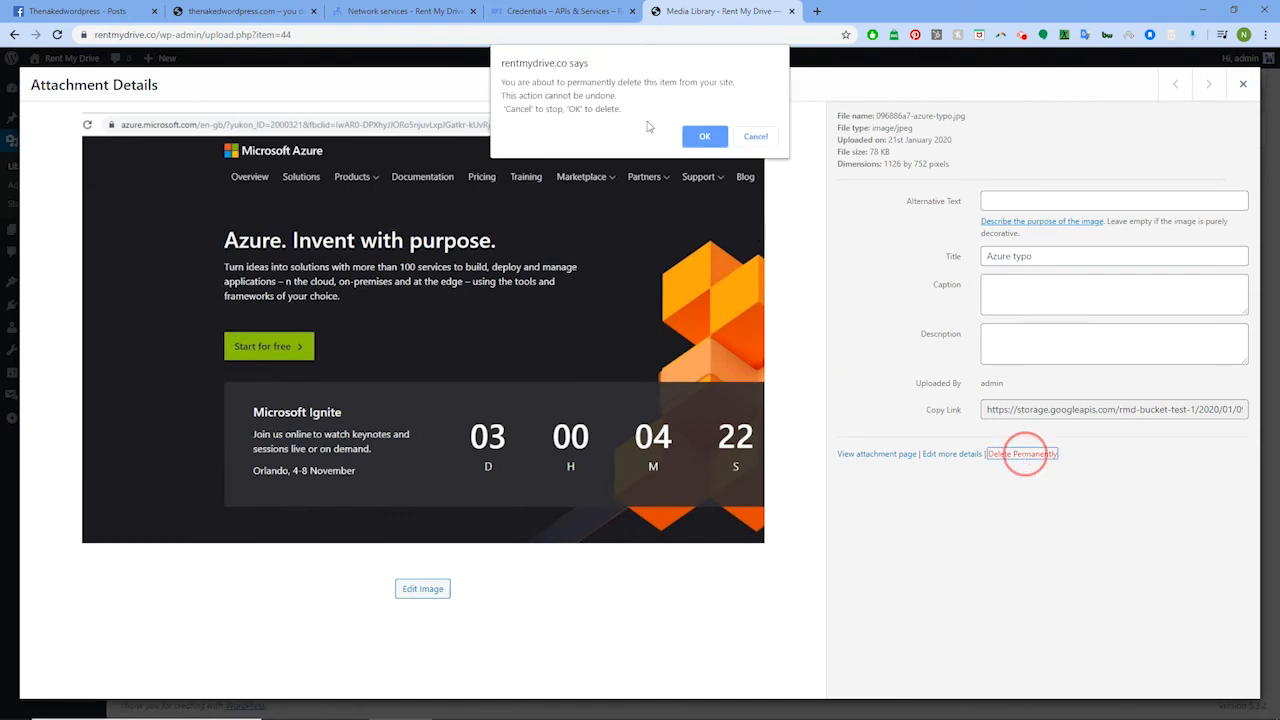
pyautogui.click(705, 137)
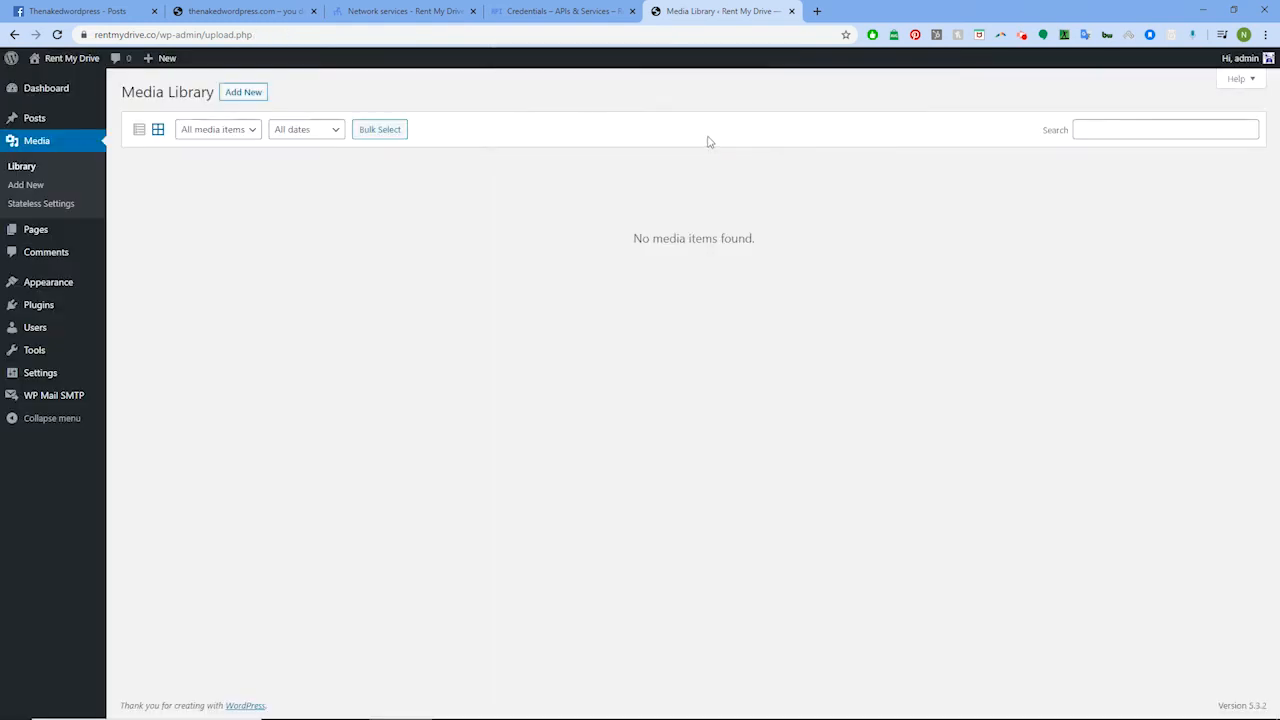
# Step: Upload the availability image from the Pictures folder to the media library and inspect its file link in the attachment details
pyautogui.click(250, 95)
pyautogui.click(690, 192)
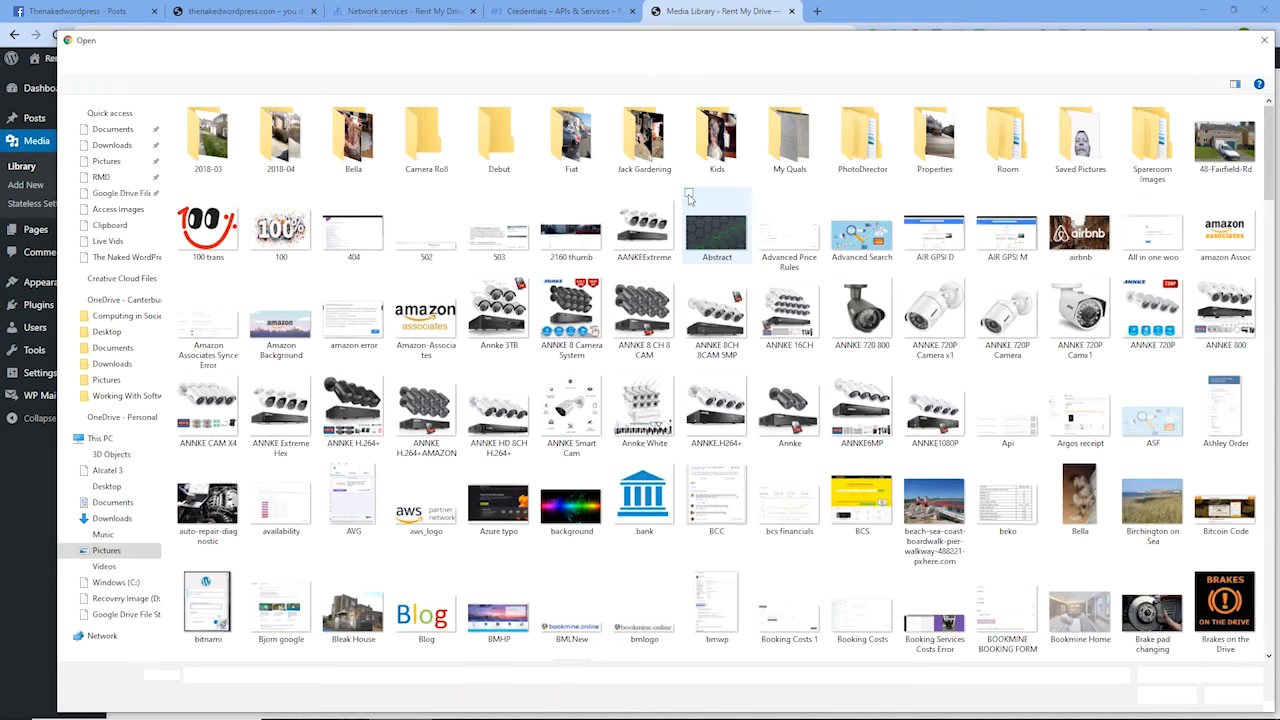
pyautogui.click(292, 494)
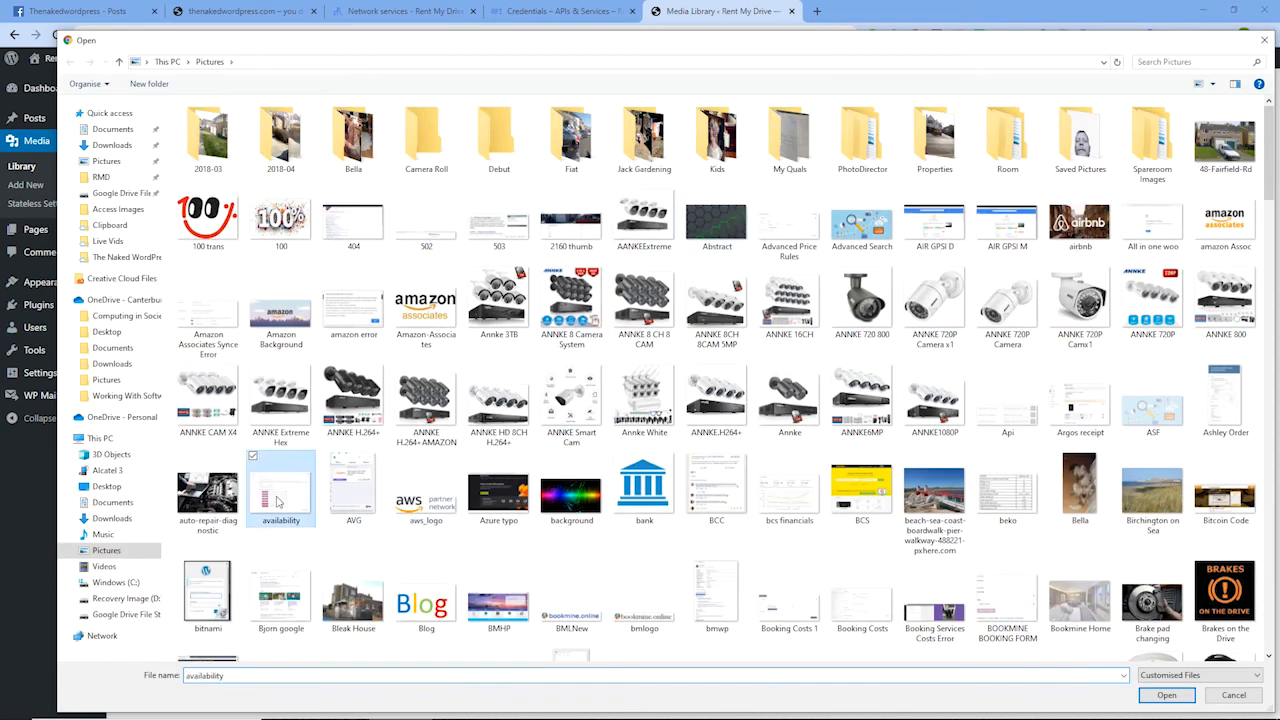
pyautogui.click(1160, 698)
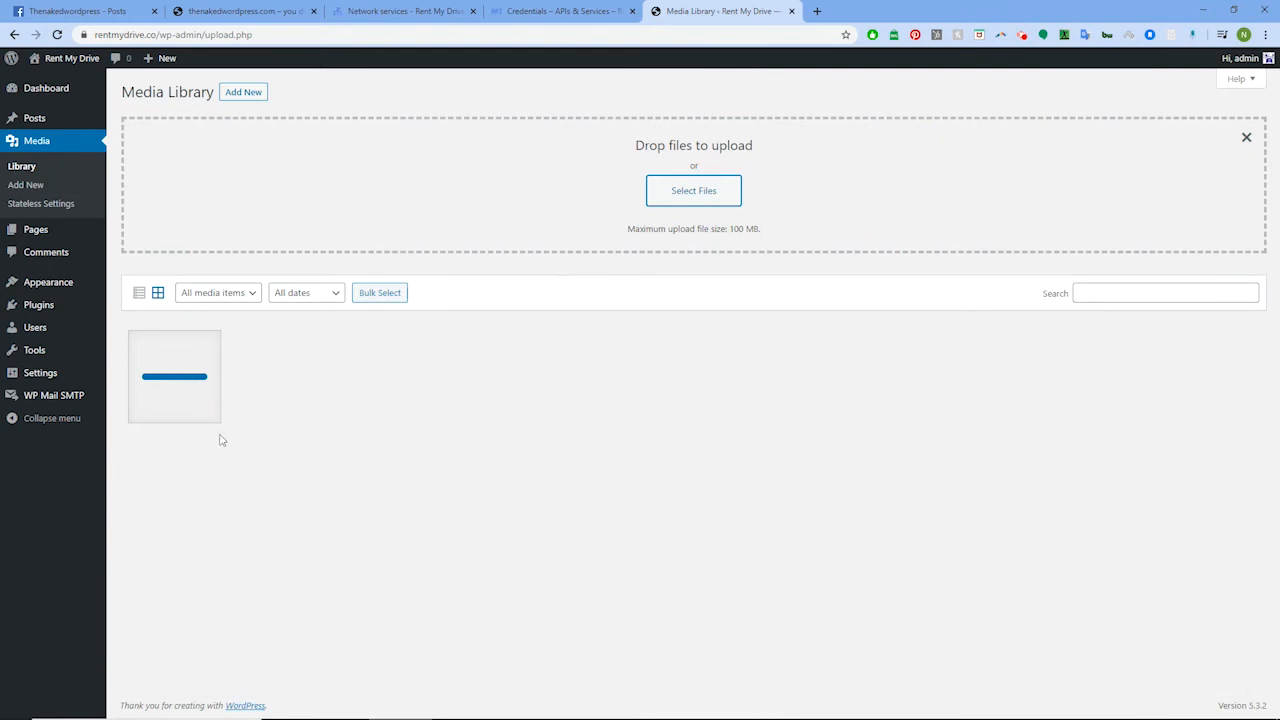
pyautogui.click(158, 392)
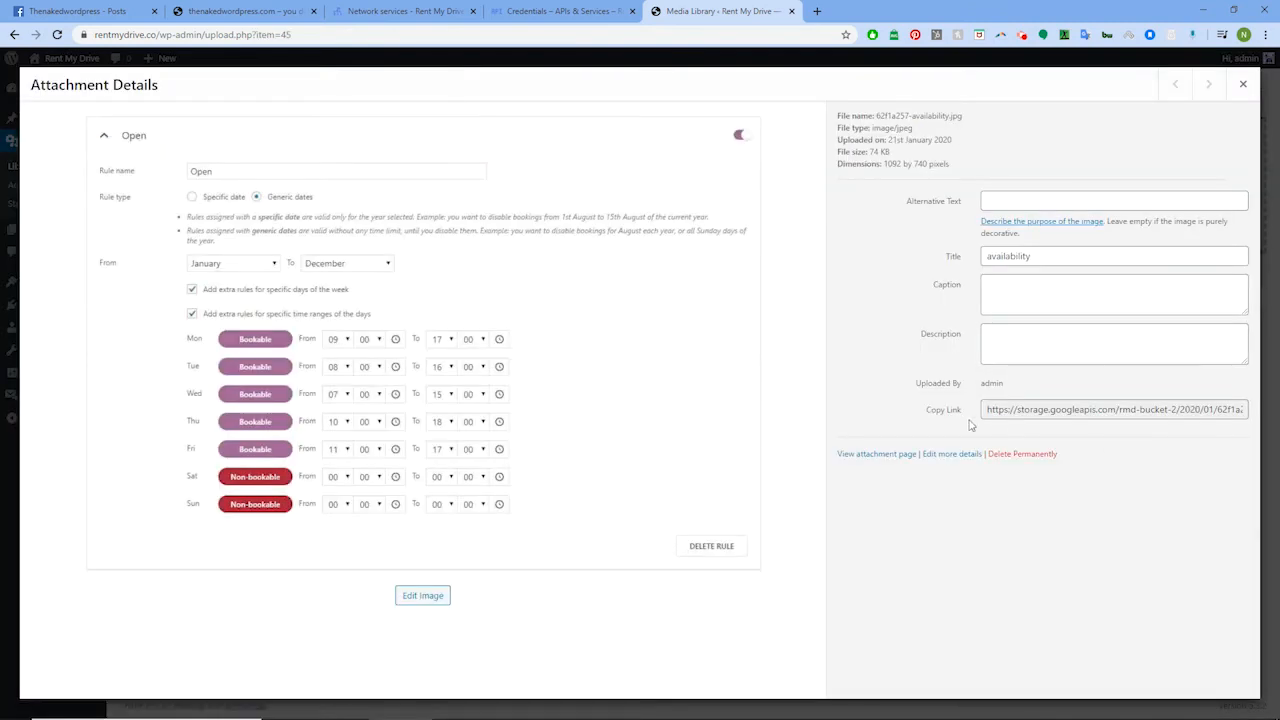
pyautogui.moveTo(985, 410); pyautogui.dragTo(1150, 410)
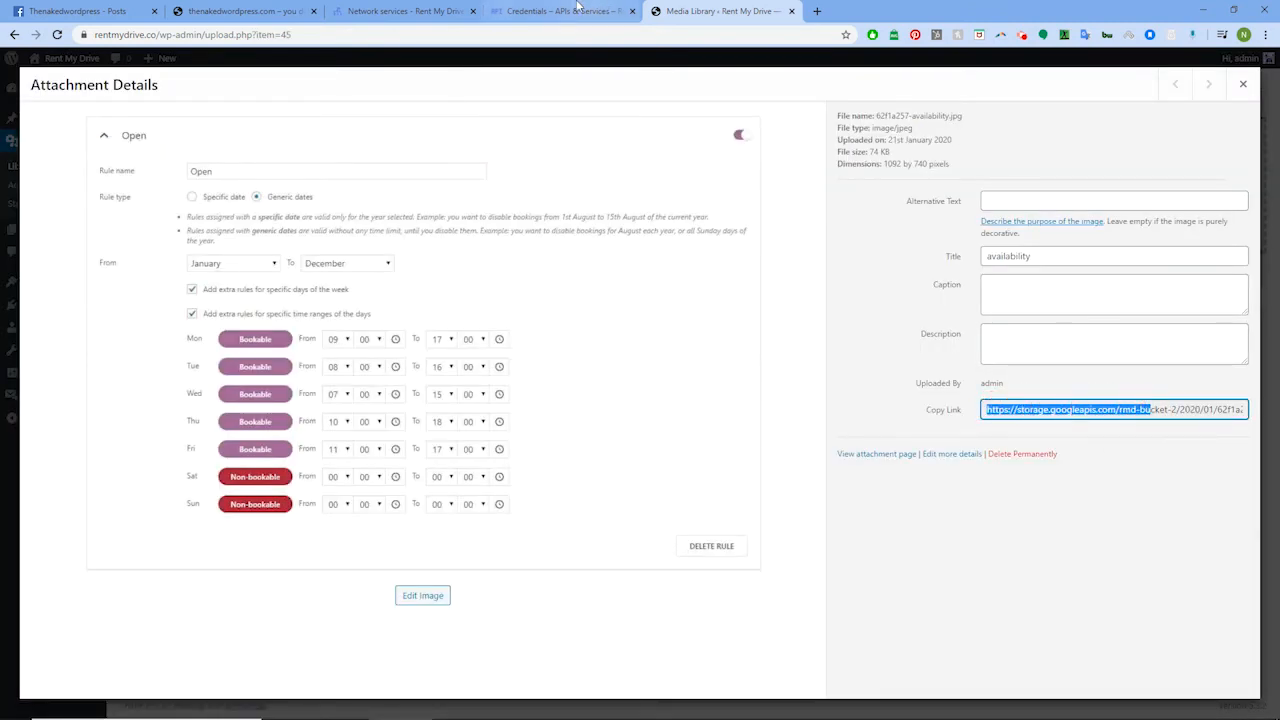
# Step: Switch to Google Cloud Storage, browse rmd-bucket-2 to the 2020/01 folder and open the details of the 100x100 availability image
pyautogui.click(535, 8)
pyautogui.click(24, 66)
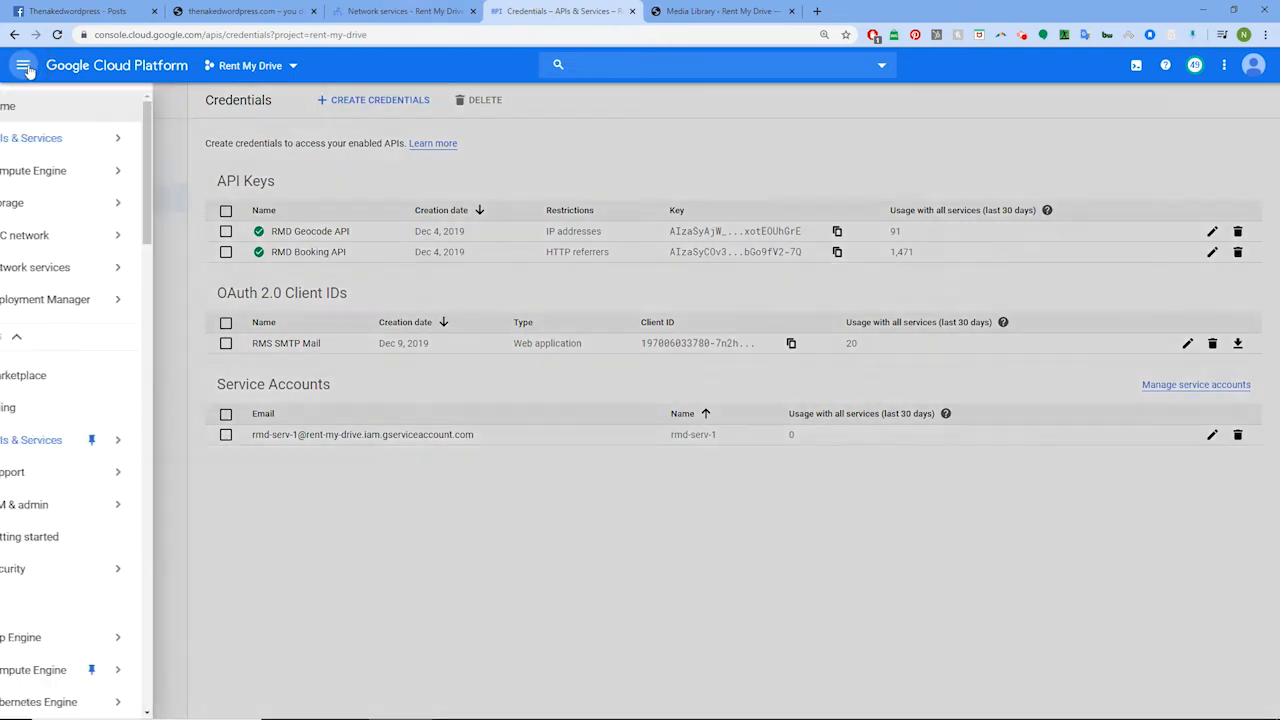
pyautogui.moveTo(170, 206)
pyautogui.click(230, 212)
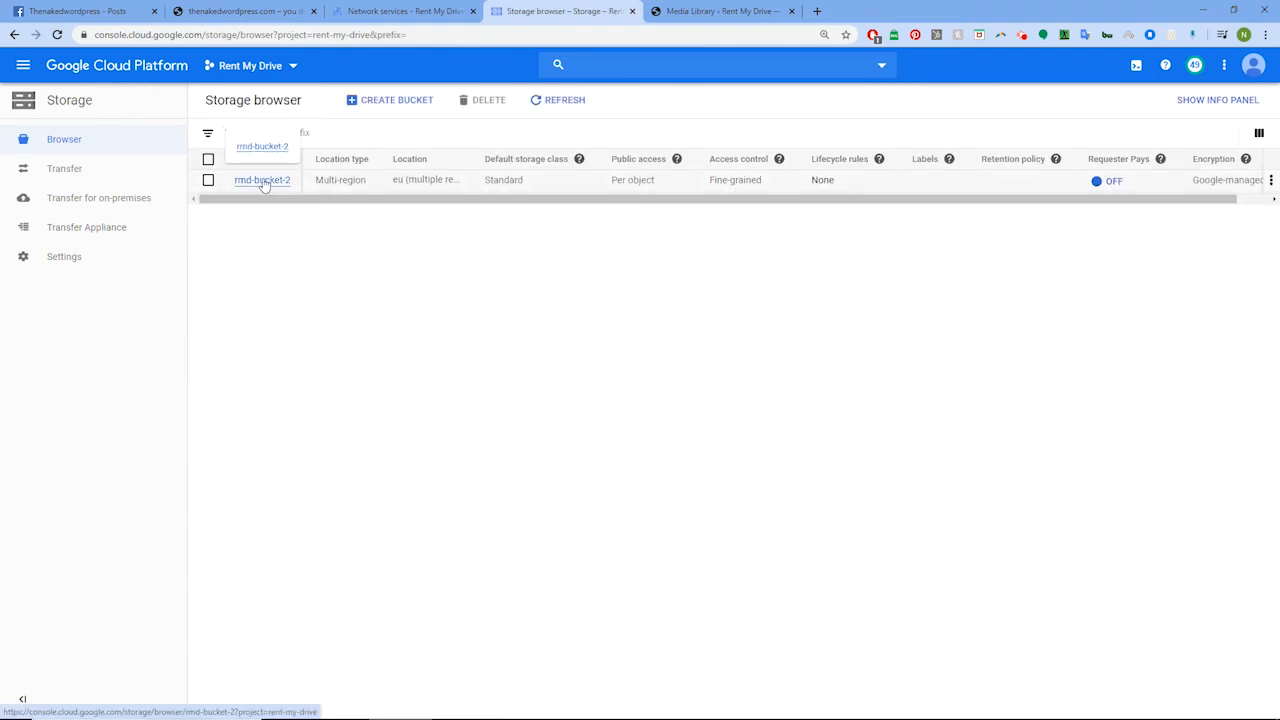
pyautogui.click(263, 180)
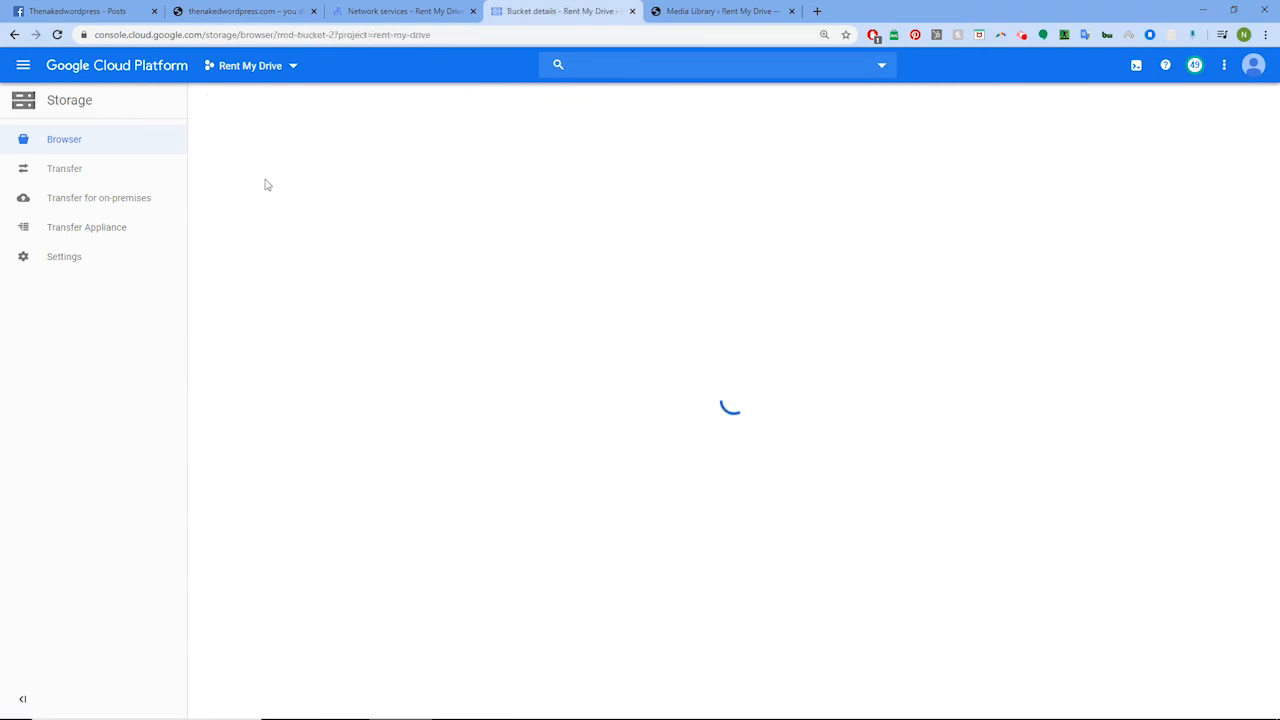
pyautogui.click(257, 322)
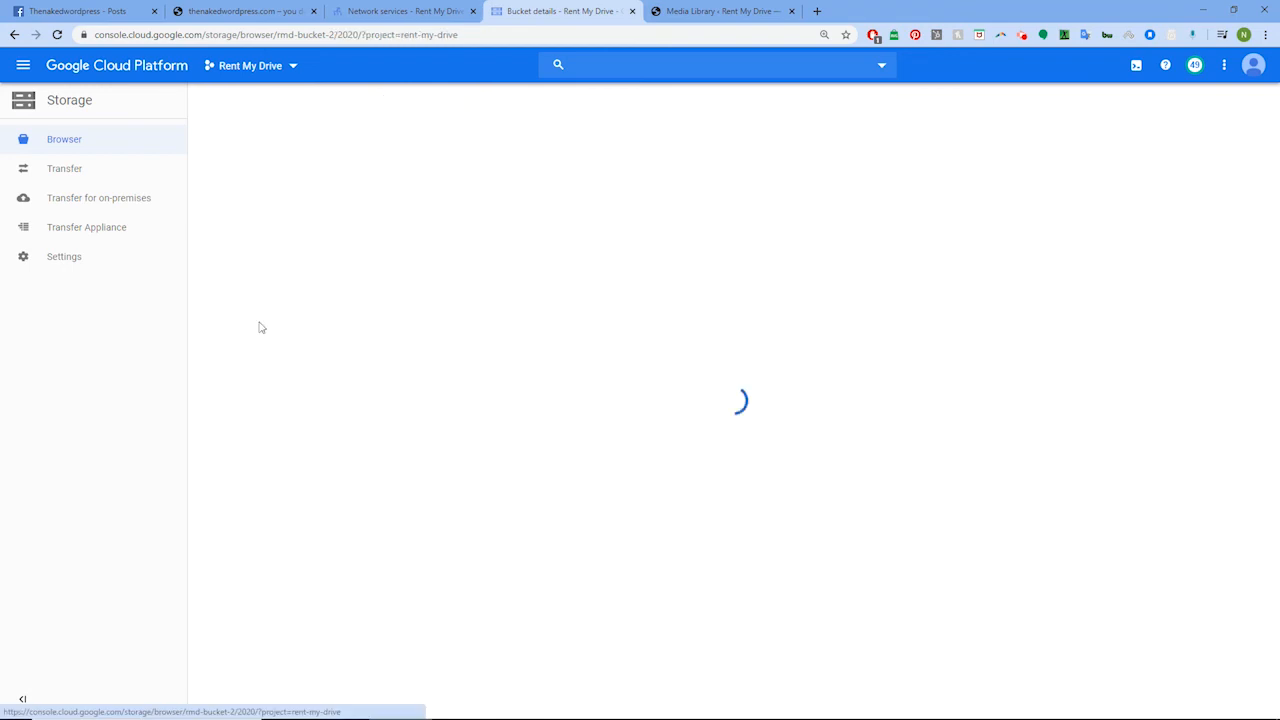
pyautogui.click(252, 322)
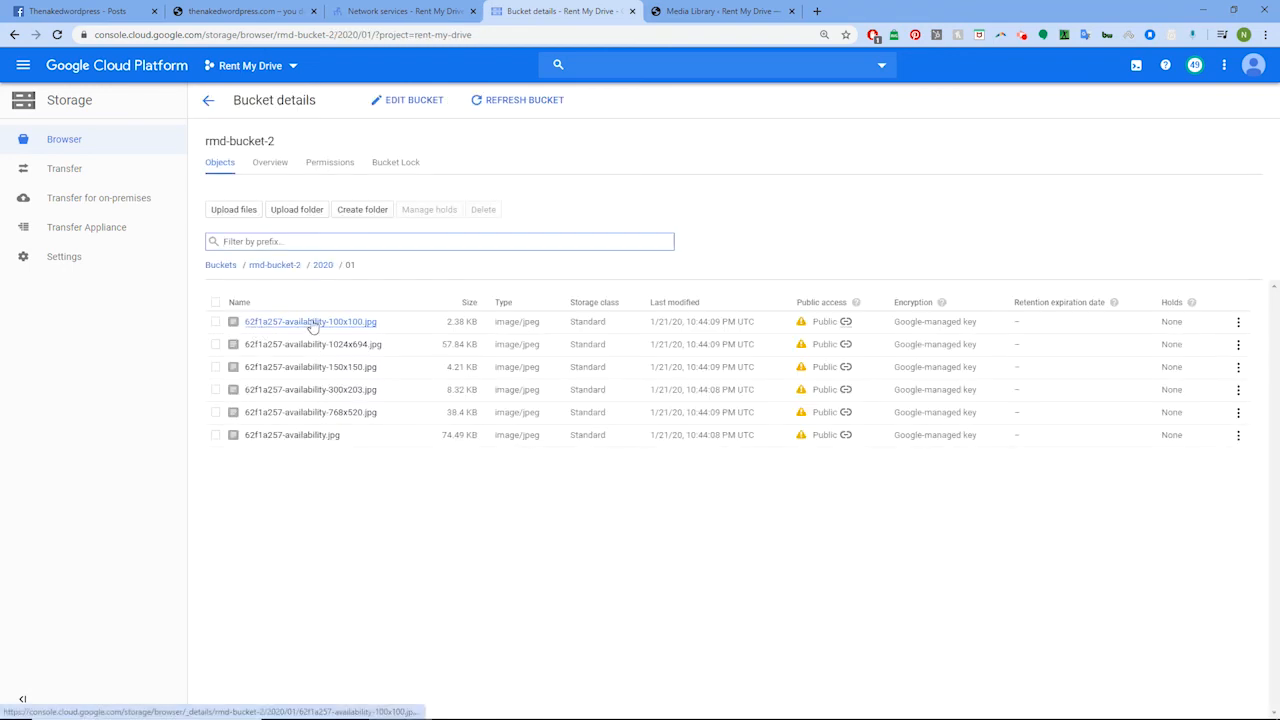
pyautogui.click(313, 324)
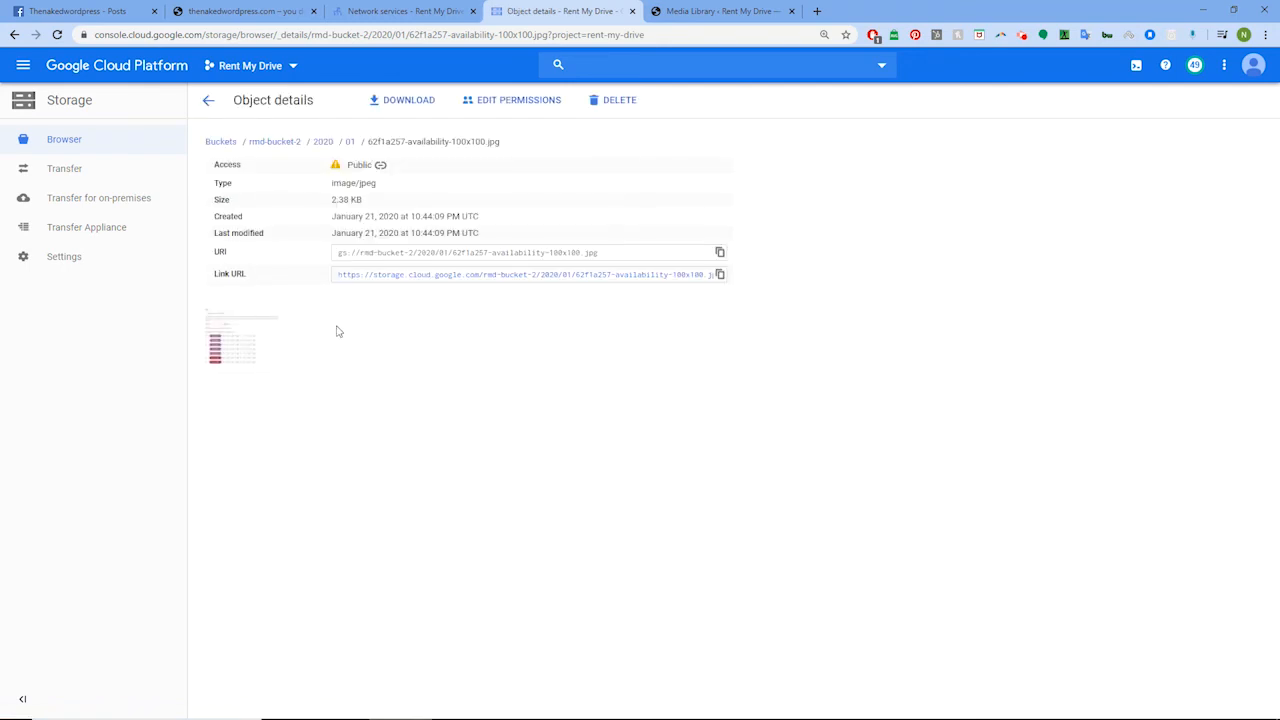
# Step: Return to WordPress, close the attachment details and view the WP-Stateless synchronization options
pyautogui.click(686, 12)
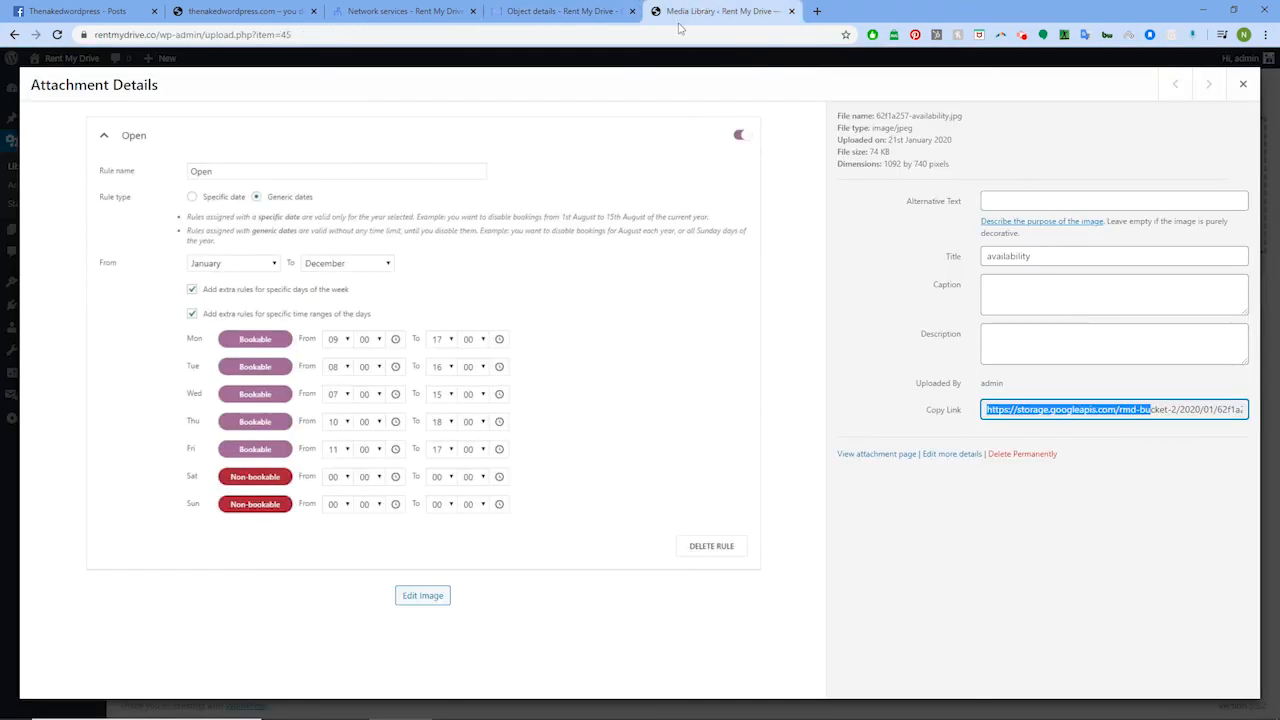
pyautogui.click(1243, 85)
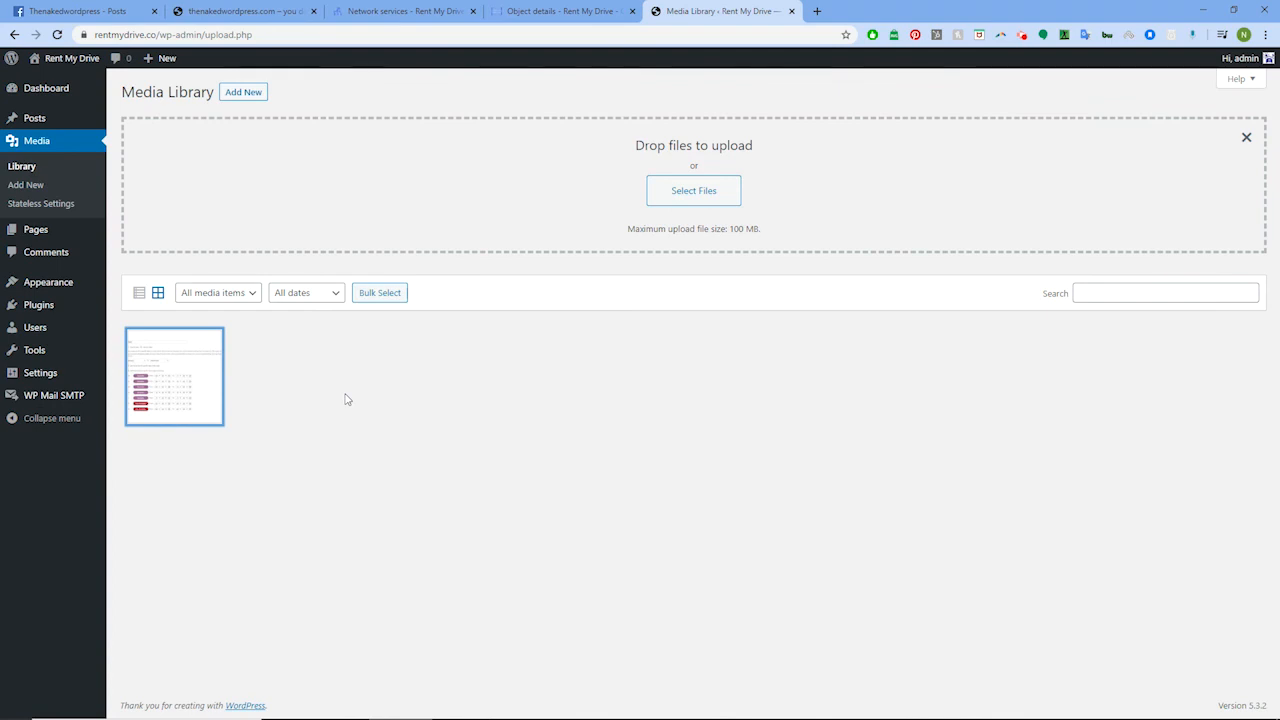
pyautogui.click(66, 204)
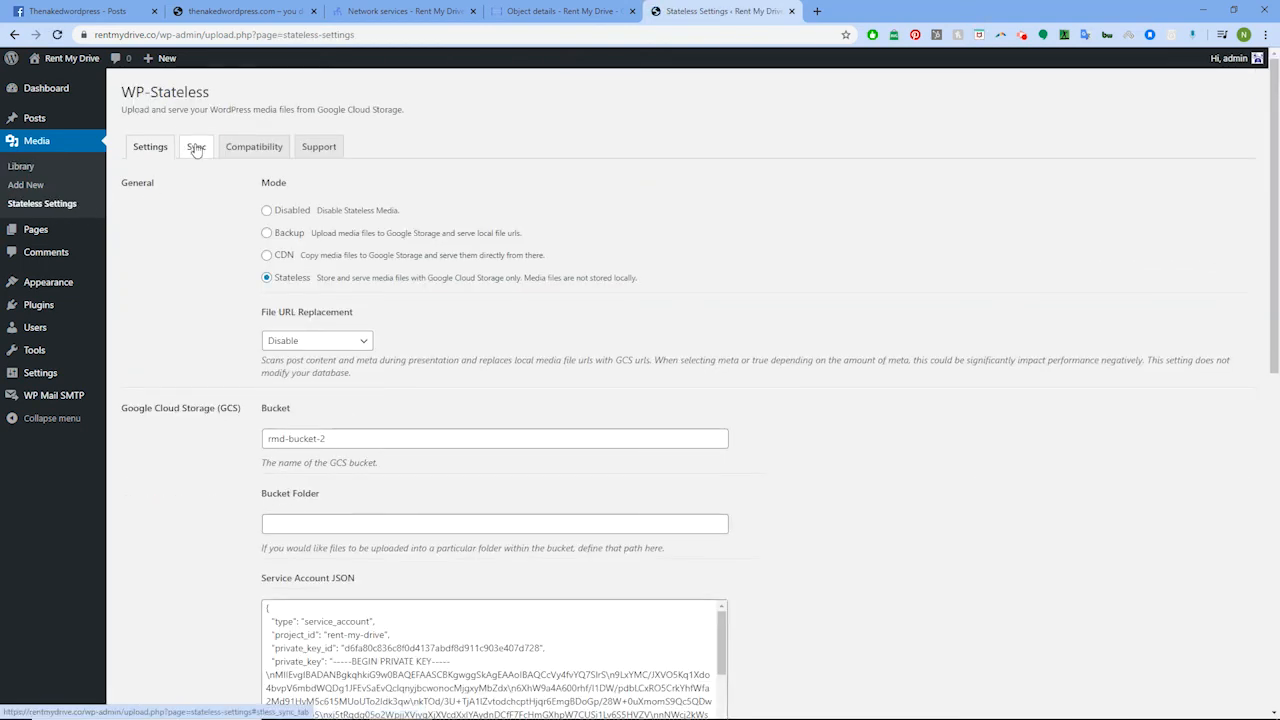
pyautogui.click(196, 147)
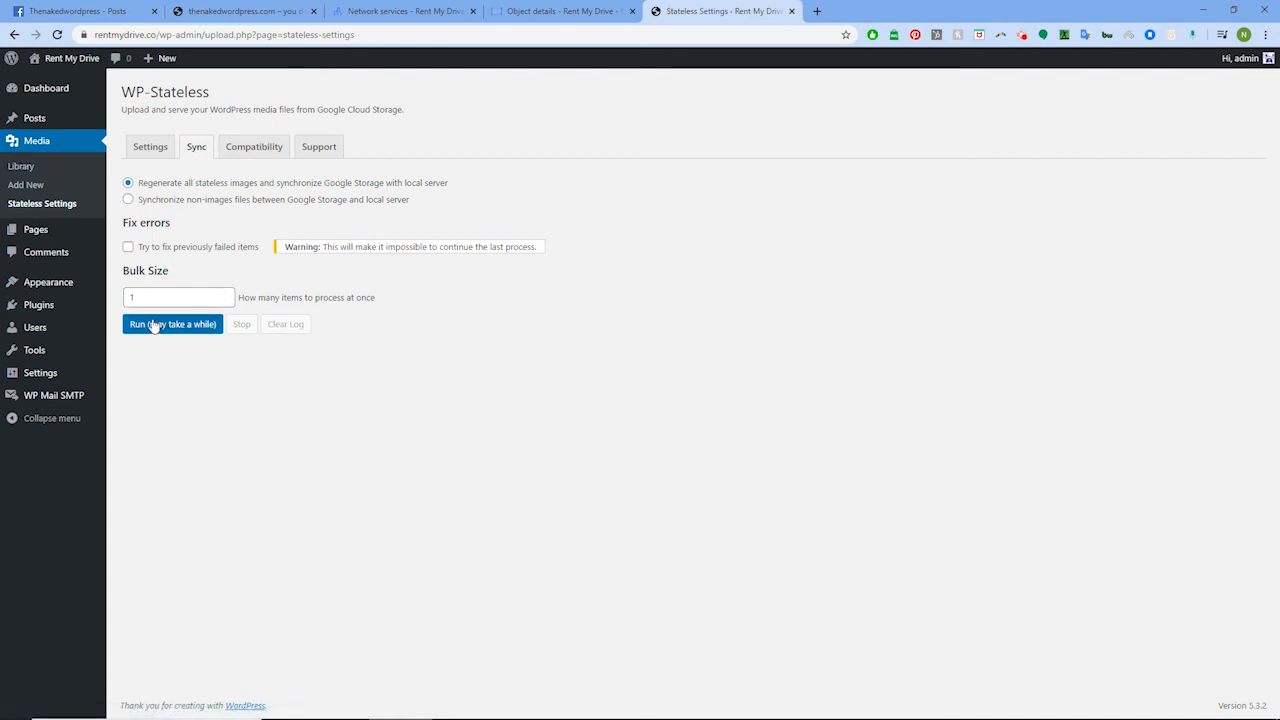
# Step: Look at the rmd-lb-ip load balancer details, return to WordPress and review the WP-Stateless settings through the File URL section
pyautogui.click(557, 10)
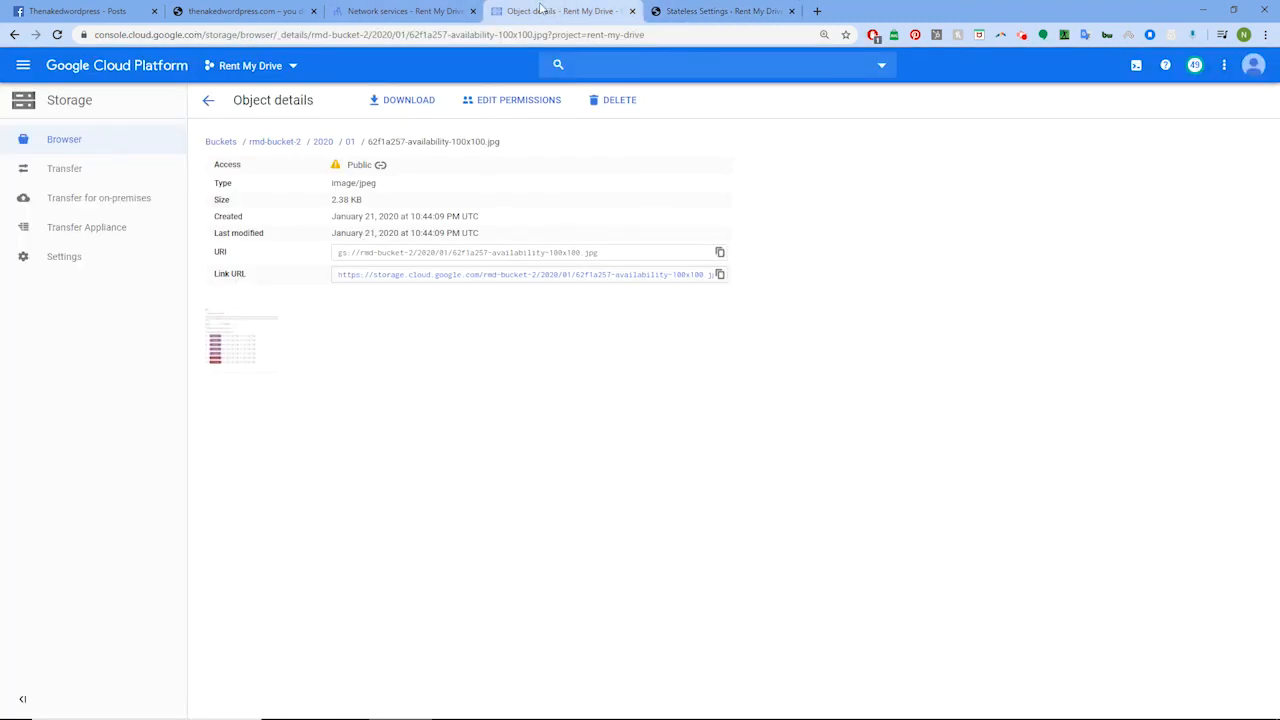
pyautogui.click(394, 9)
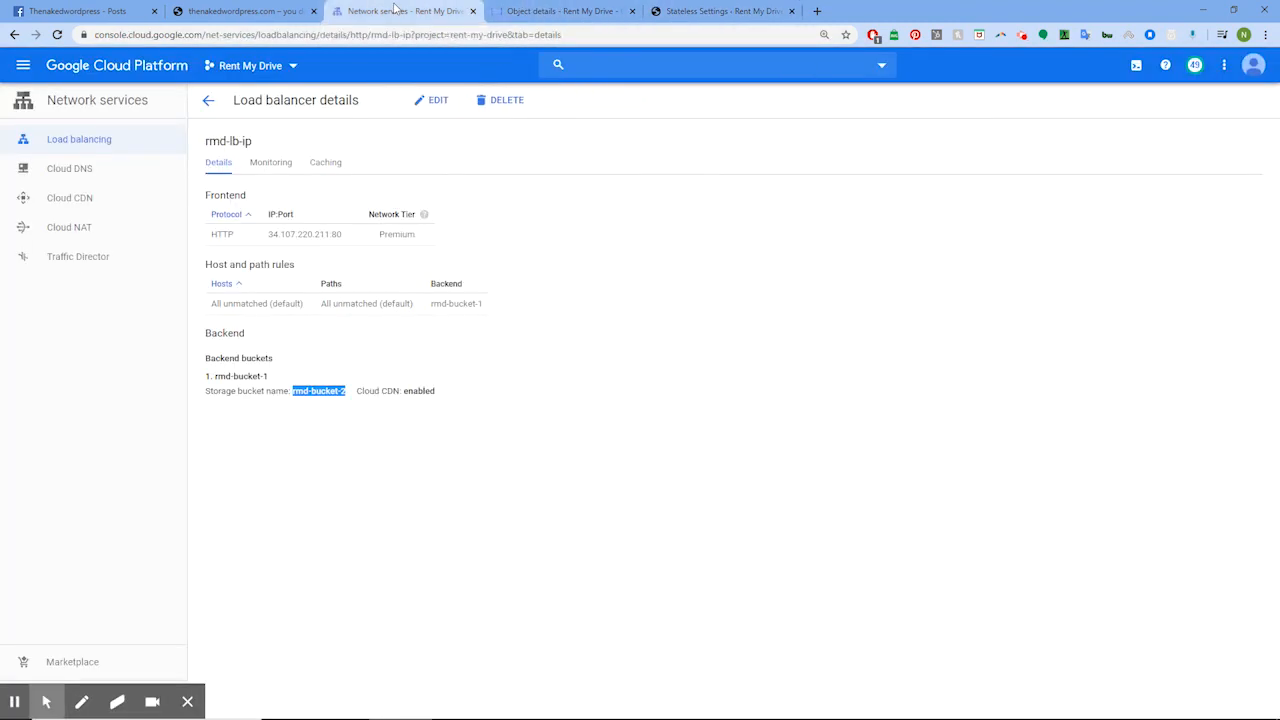
pyautogui.click(692, 11)
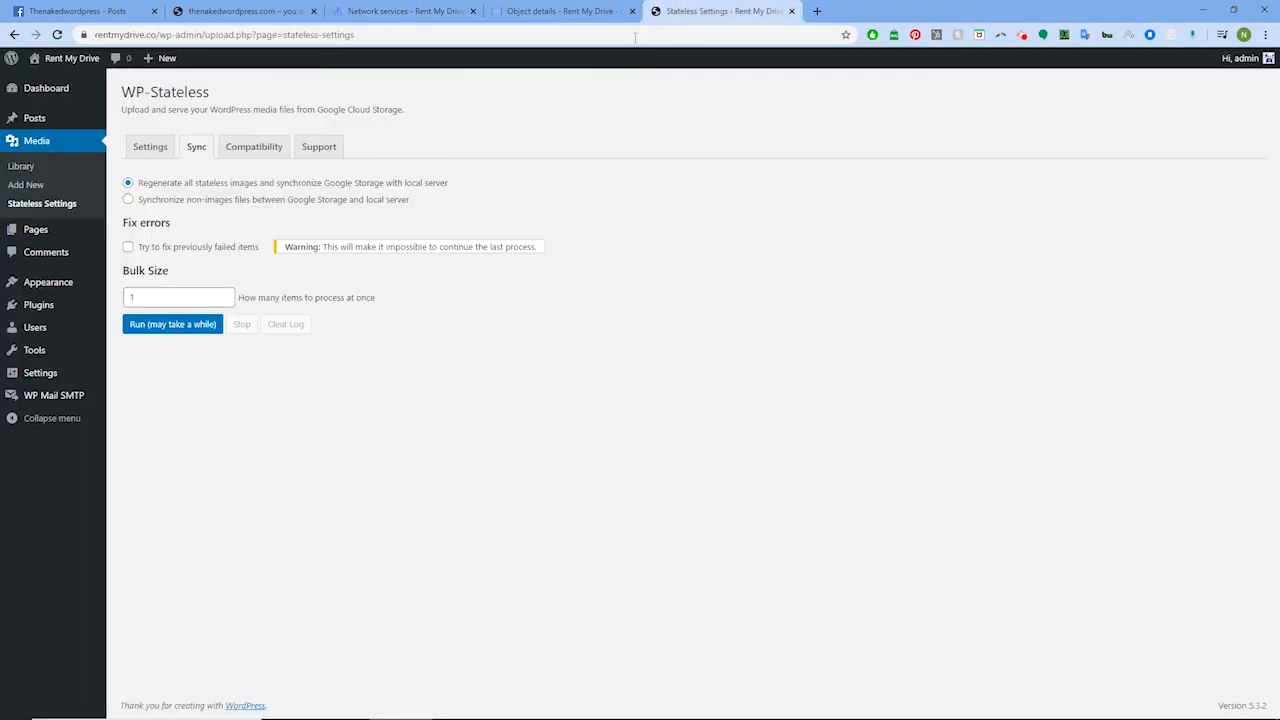
pyautogui.click(148, 151)
pyautogui.scroll(-2, 378, 541)
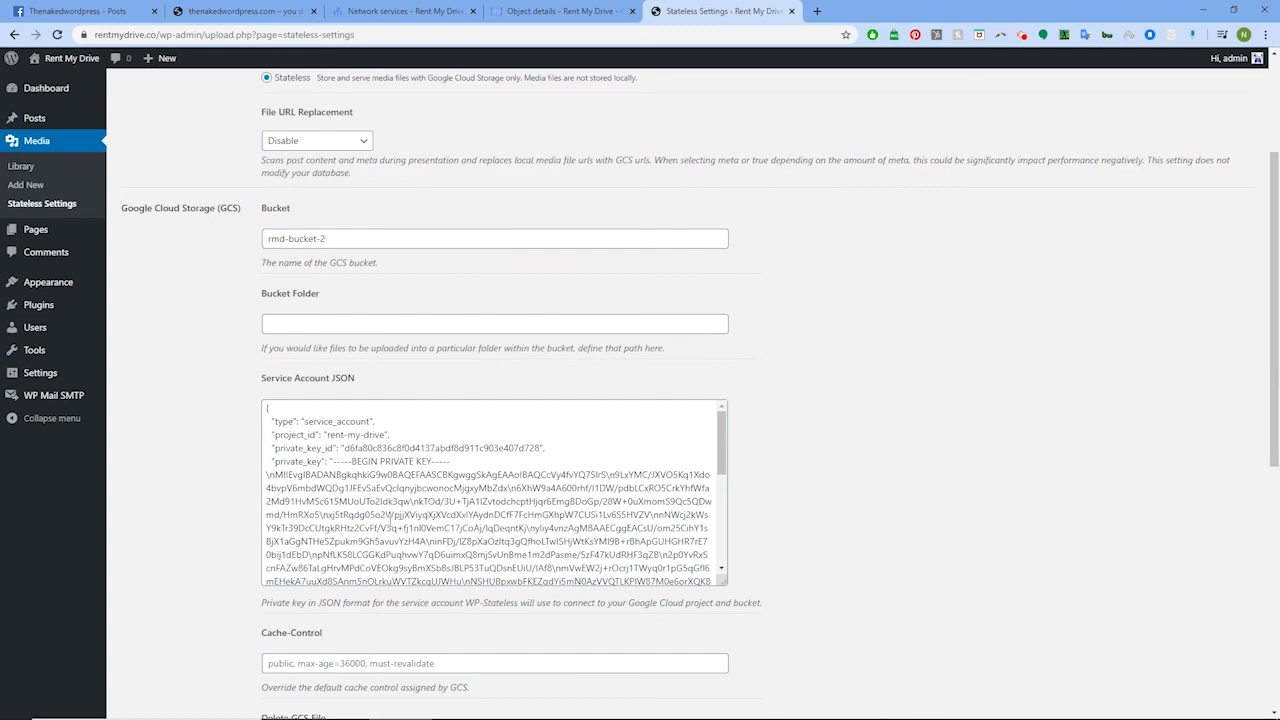
pyautogui.scroll(2, 390, 515)
pyautogui.scroll(-1, 166, 414)
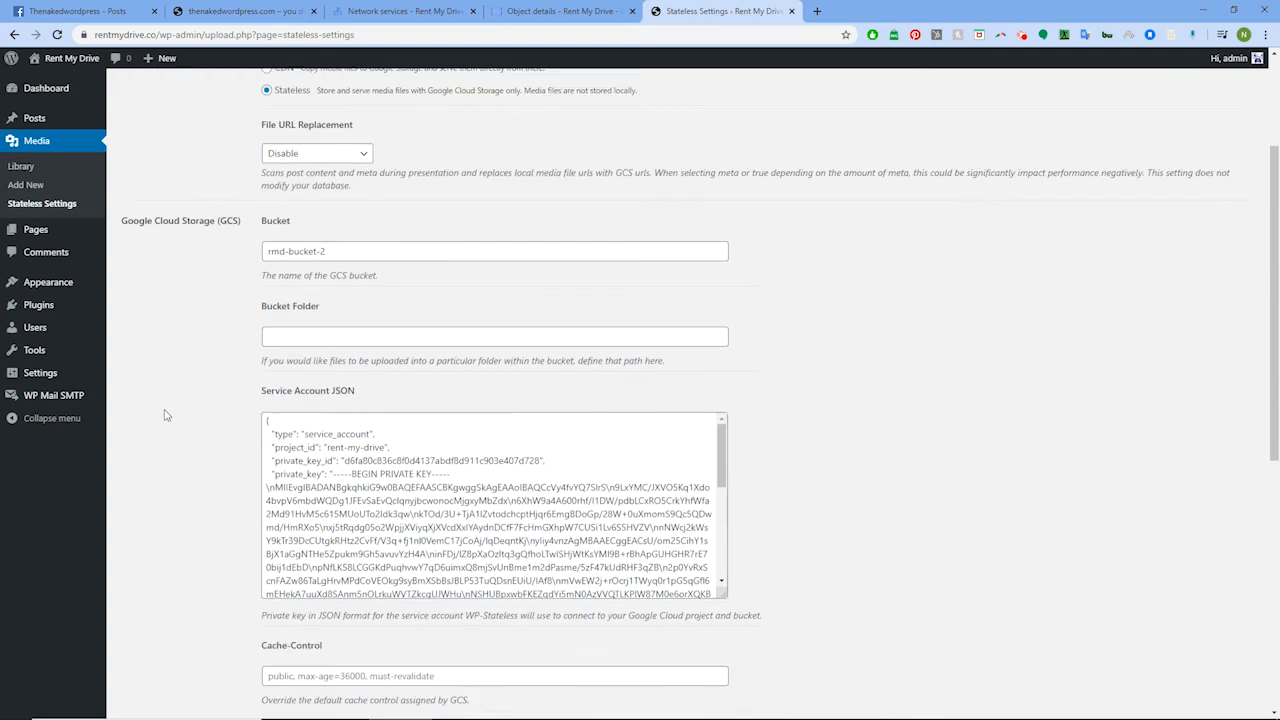
pyautogui.scroll(-6, 170, 418)
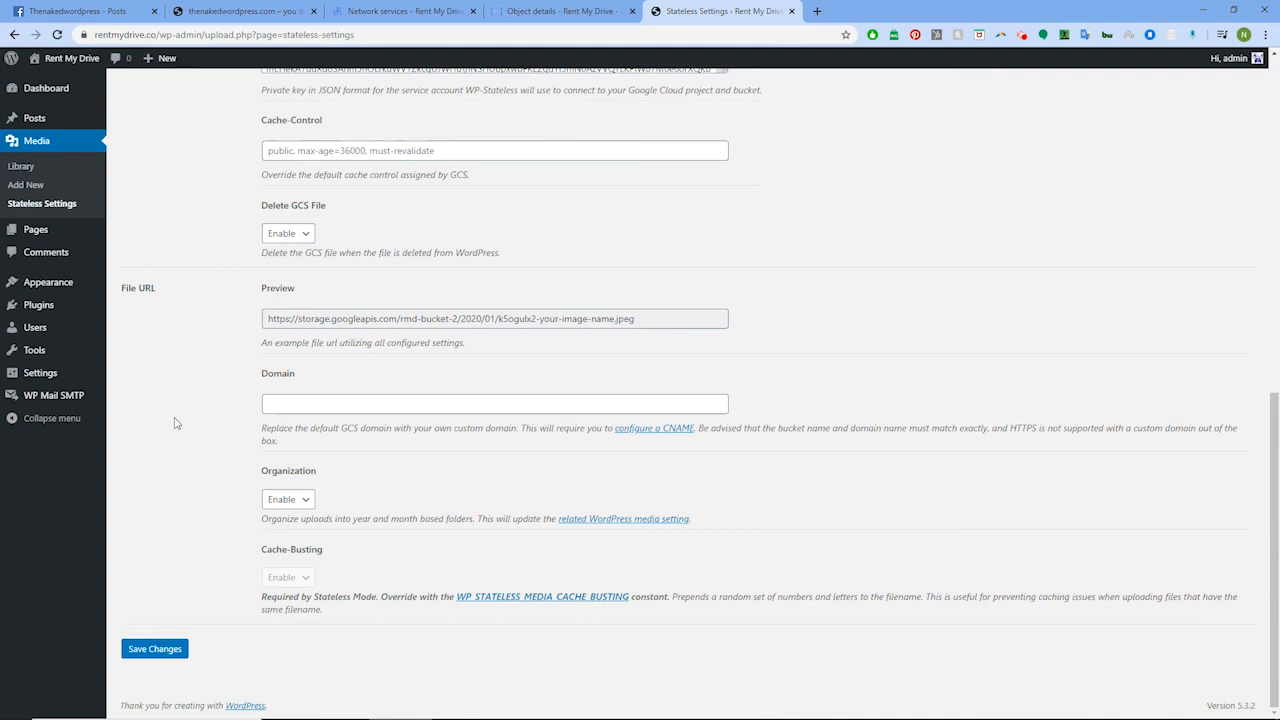
# Step: Switch to the Thenakedwordpress Facebook page and look through its posts
pyautogui.click(10, 7)
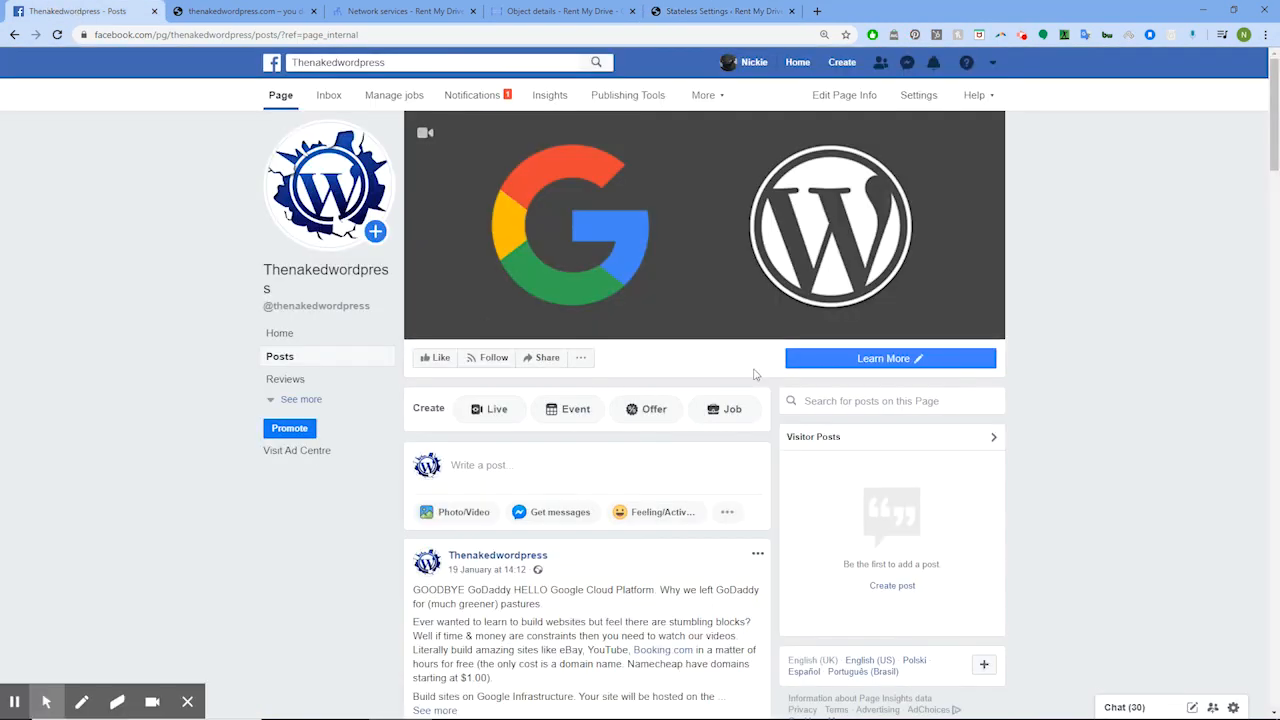
pyautogui.scroll(-3, 729, 408)
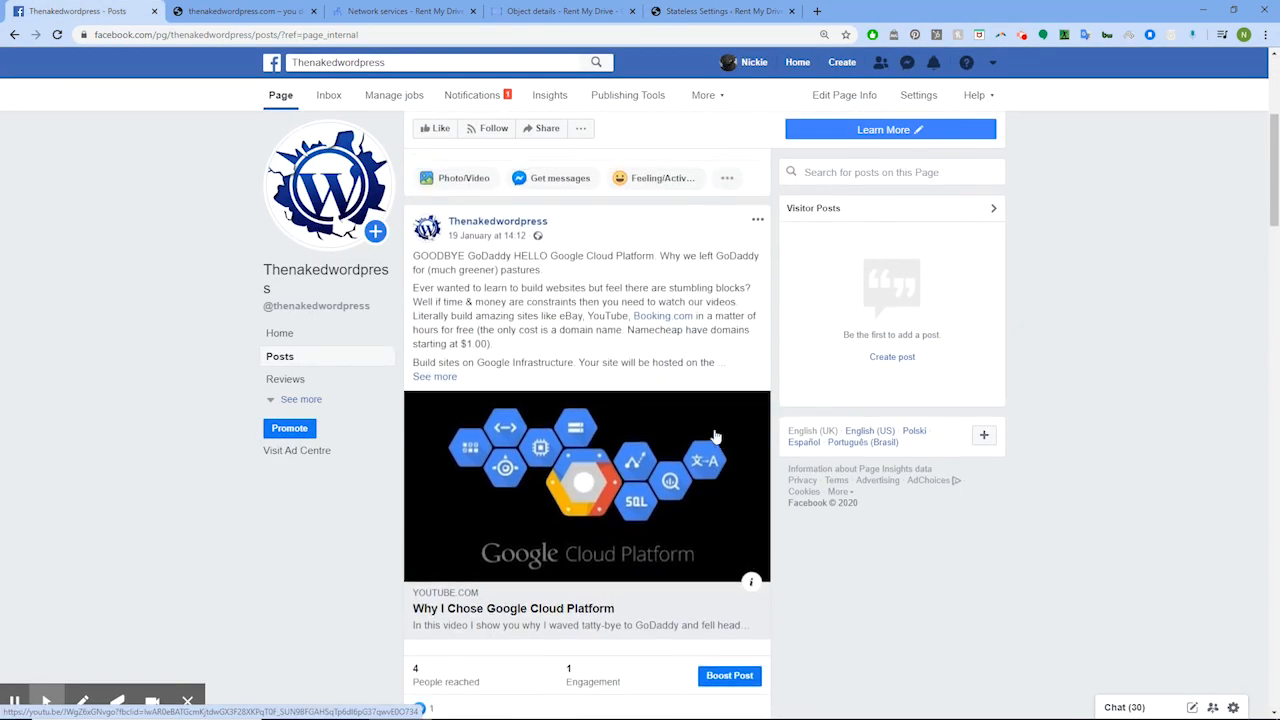
pyautogui.scroll(3, 716, 437)
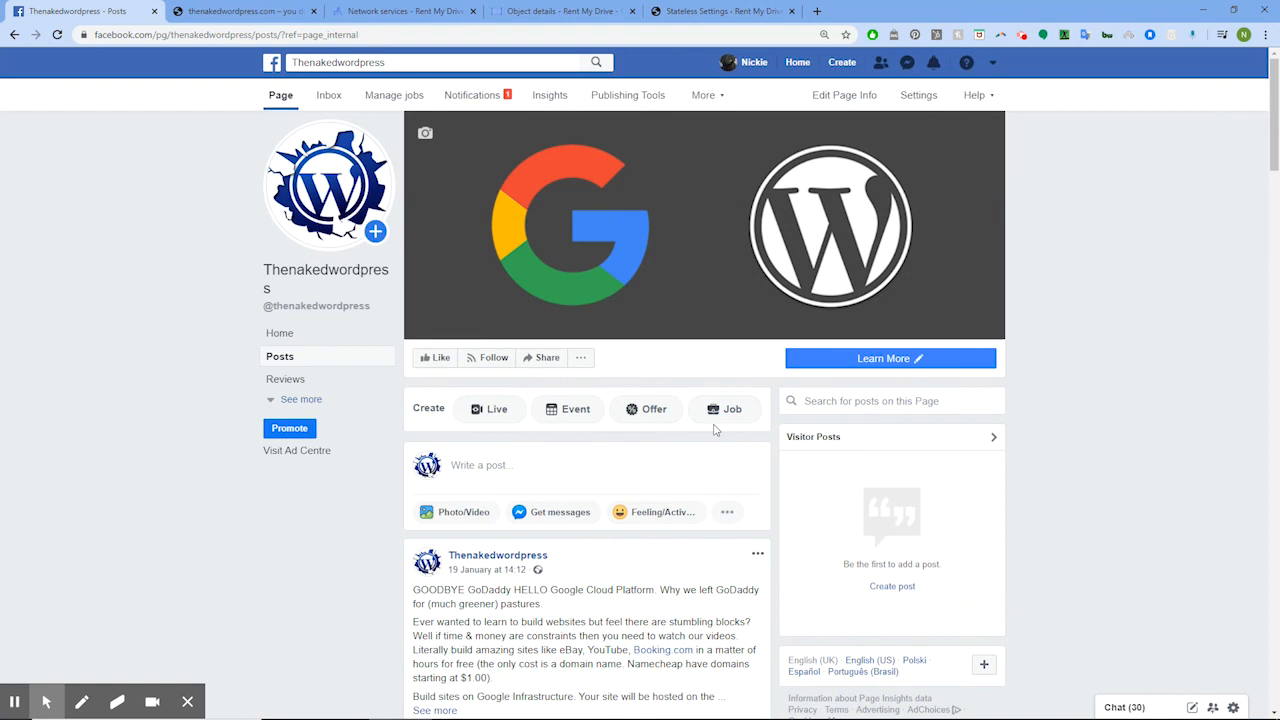